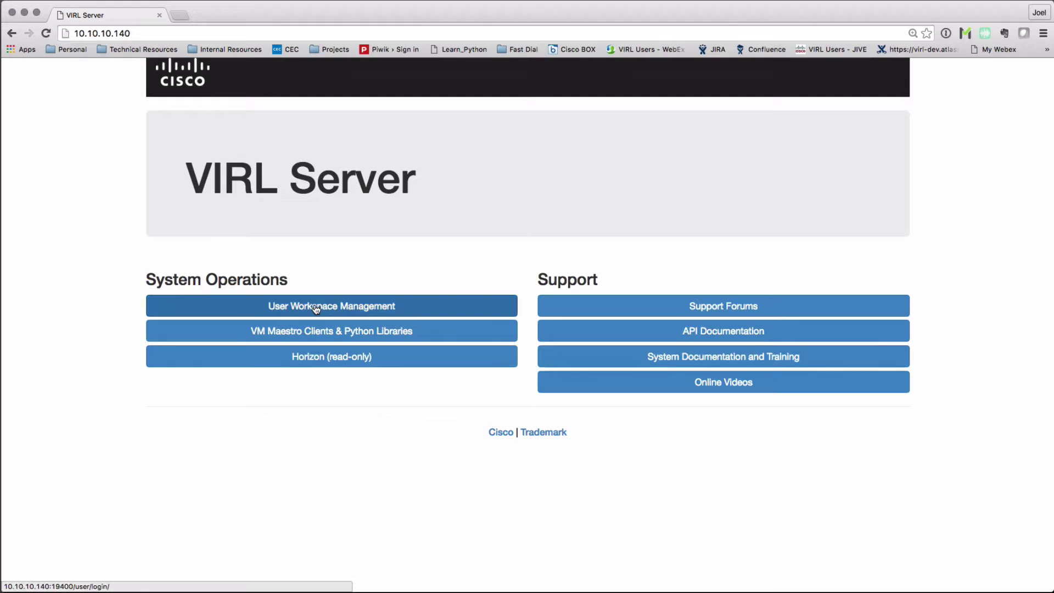
- Log in to User Workspace Management with the guest account's credentials
{"action": "left_click", "coordinate": [316, 308]}
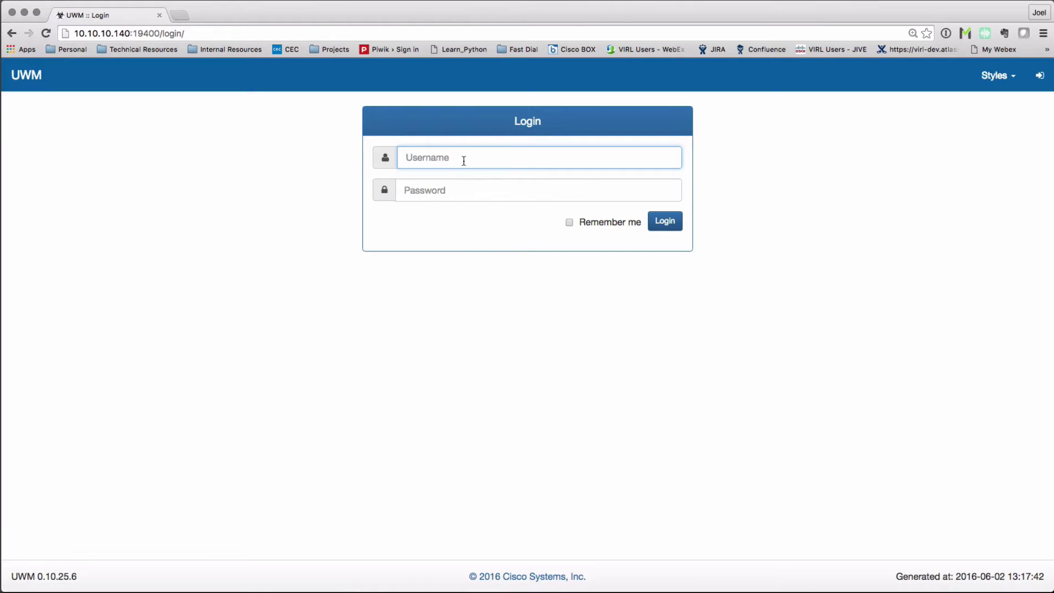
{"action": "type", "text": "guest"}
{"action": "key", "text": "Tab"}
{"action": "type", "text": "guest"}
{"action": "key", "text": "Return"}
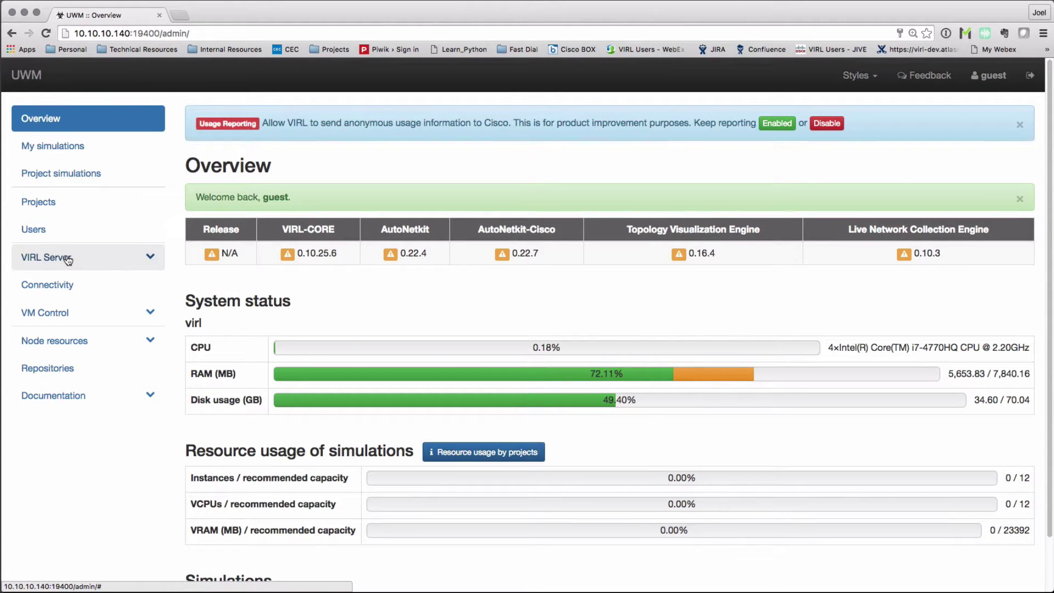
- Expand VIRL Server in the sidebar and go to the Remote Server controls
{"action": "left_click", "coordinate": [69, 260]}
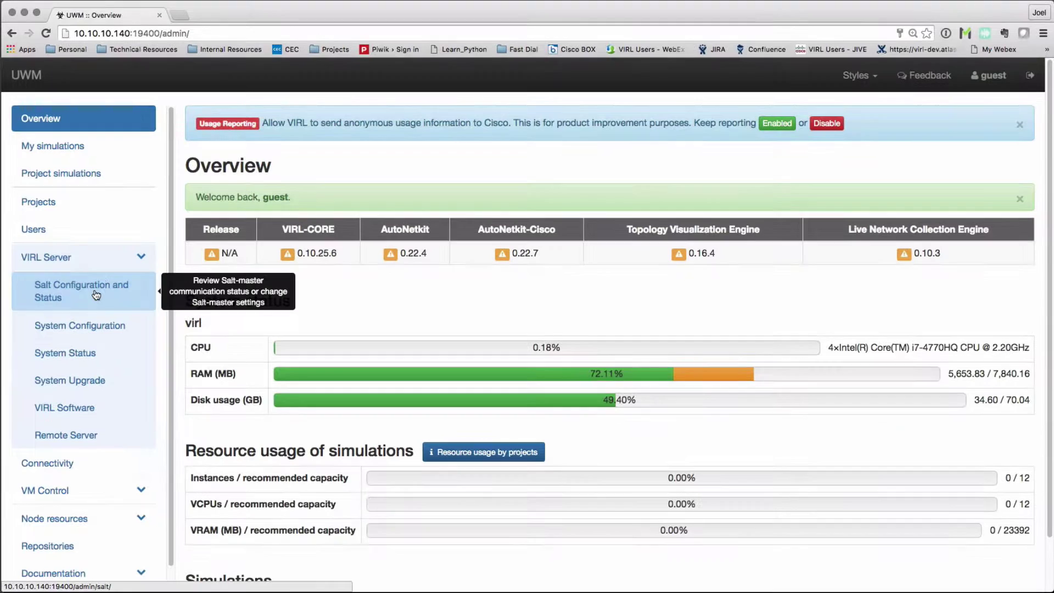
{"action": "left_click", "coordinate": [89, 296]}
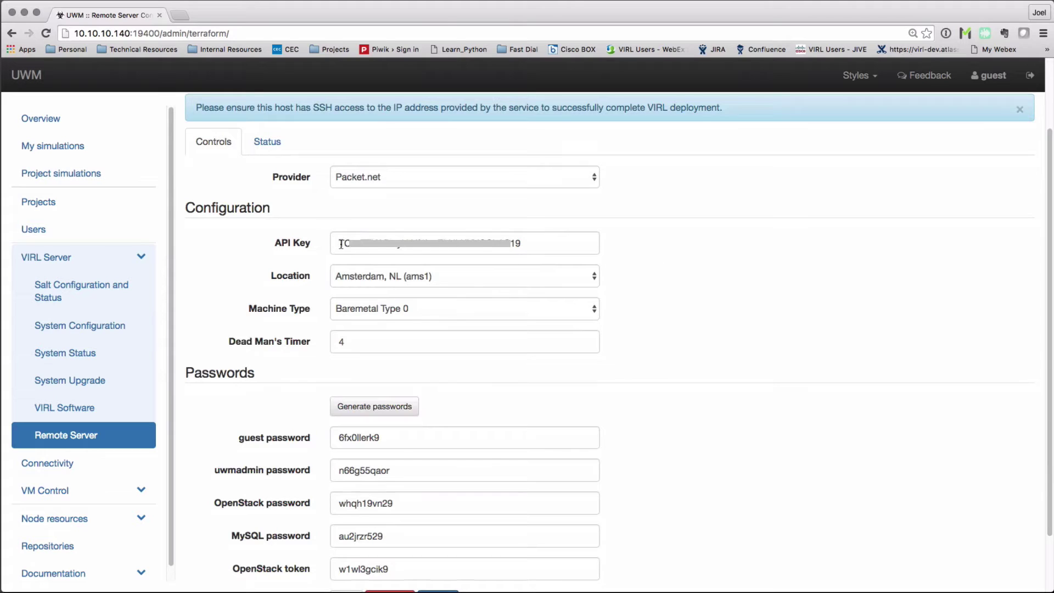
- Keep Amsterdam, choose Baremetal Type 1, and set the Dead Man's Timer to 2 hours
{"action": "left_click", "coordinate": [593, 281]}
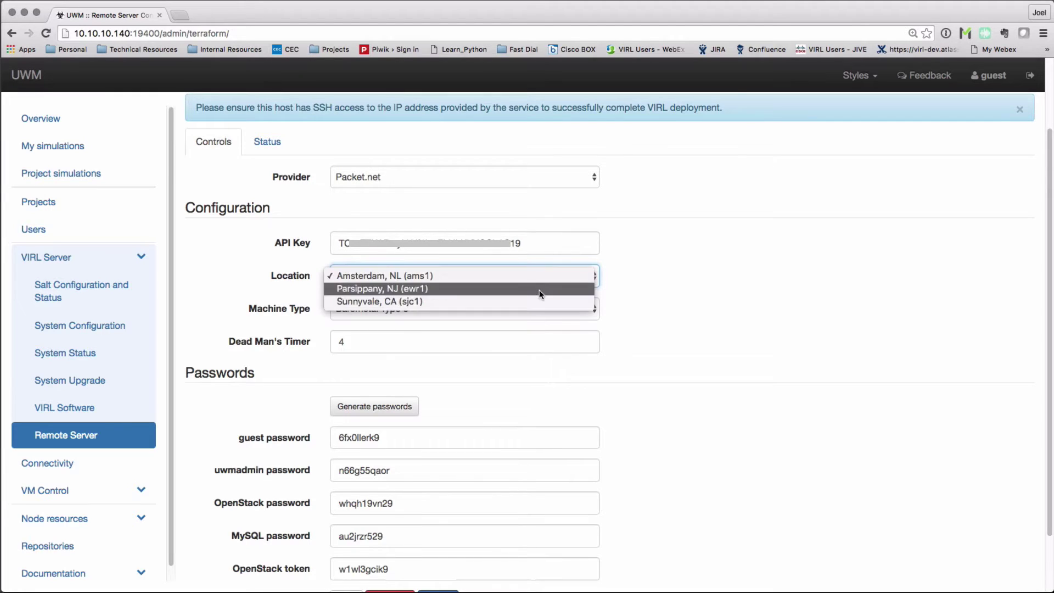
{"action": "left_click", "coordinate": [661, 278]}
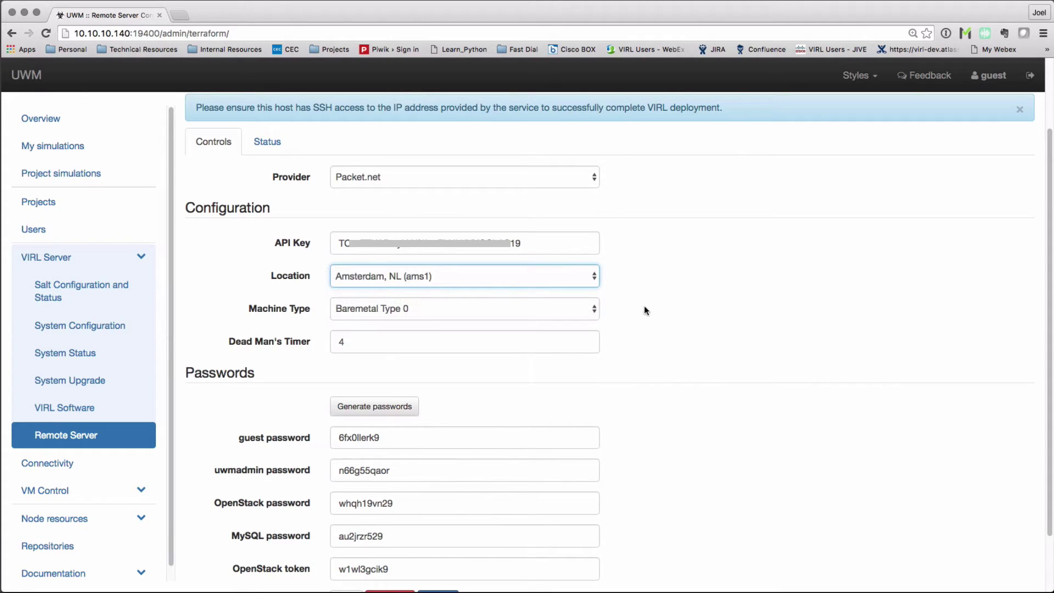
{"action": "left_click", "coordinate": [591, 306]}
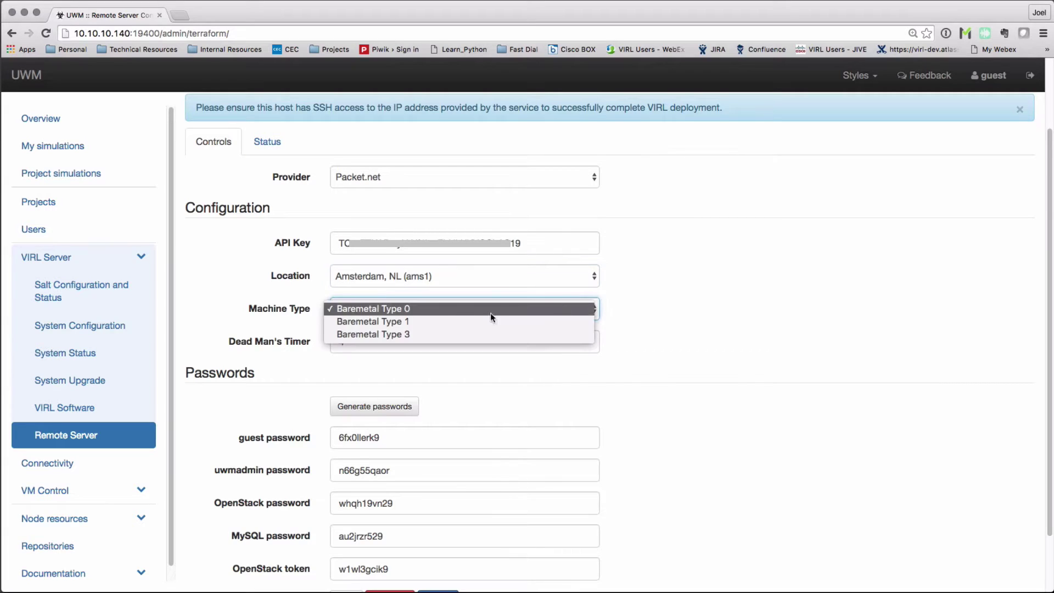
{"action": "left_click", "coordinate": [417, 322]}
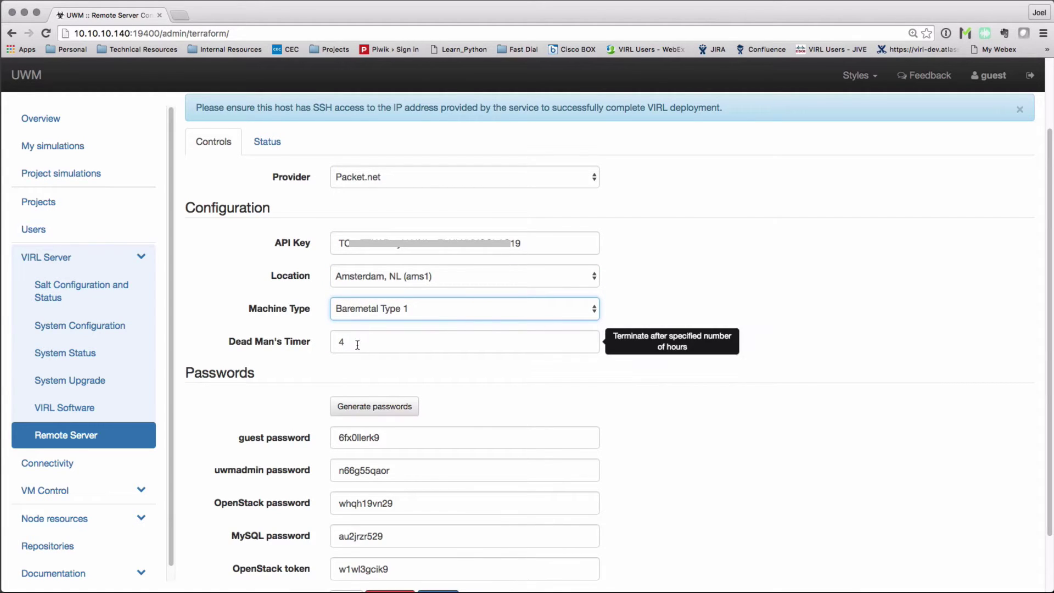
{"action": "key", "text": "Tab"}
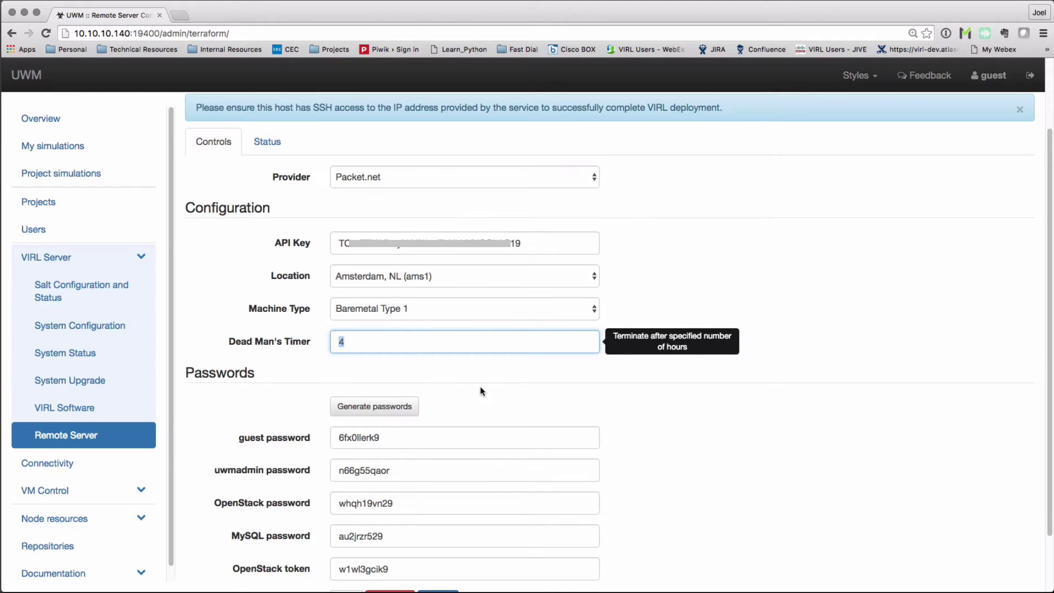
{"action": "type", "text": "2"}
{"action": "left_click", "coordinate": [576, 378]}
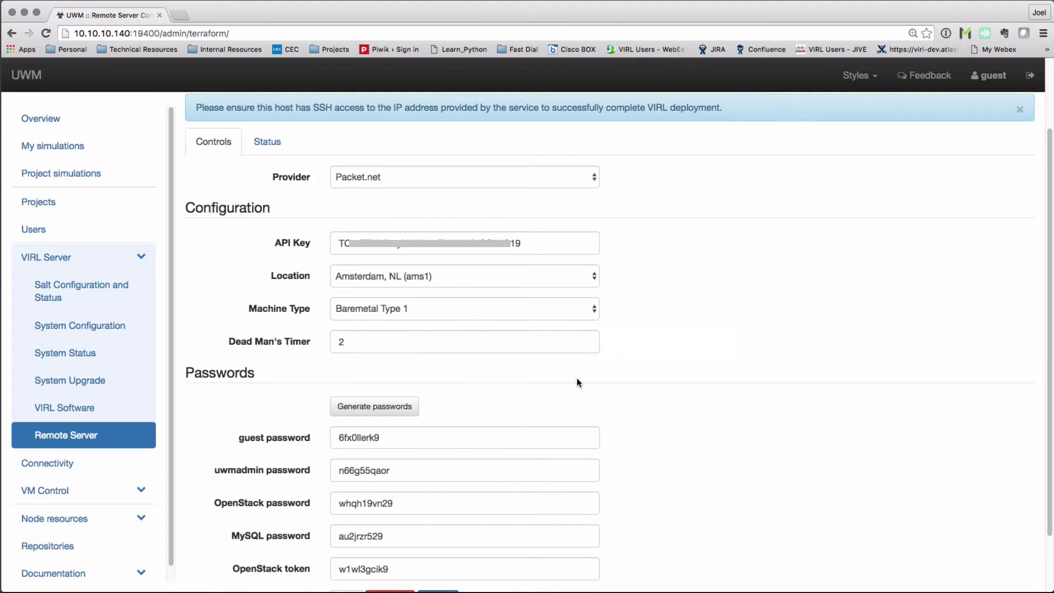
- Generate new random remote server passwords and save the configuration
{"action": "scroll", "coordinate": [577, 379], "scroll_direction": "down", "scroll_amount": 1}
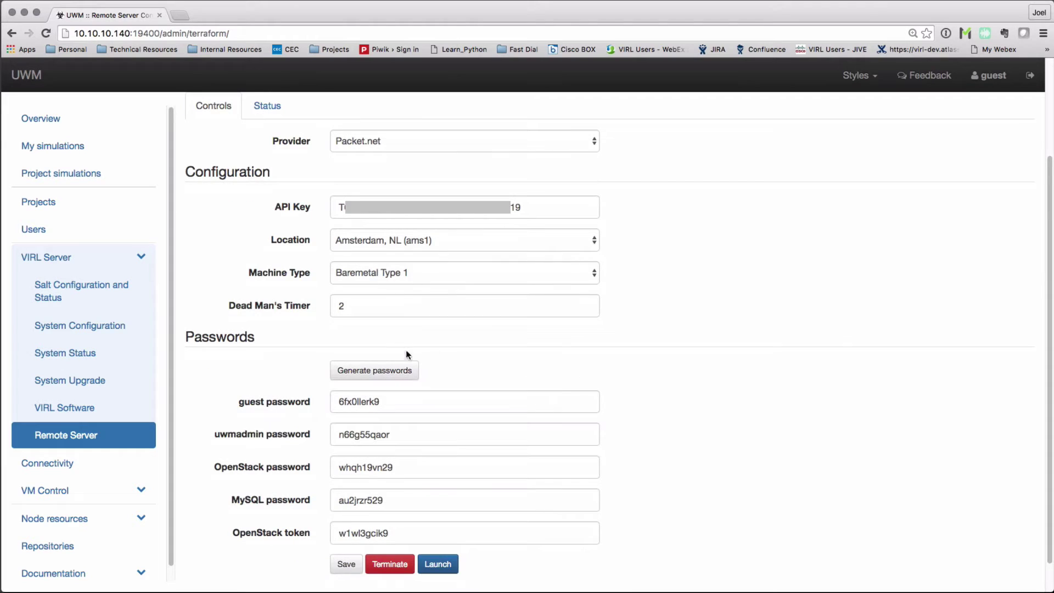
{"action": "left_click", "coordinate": [366, 375]}
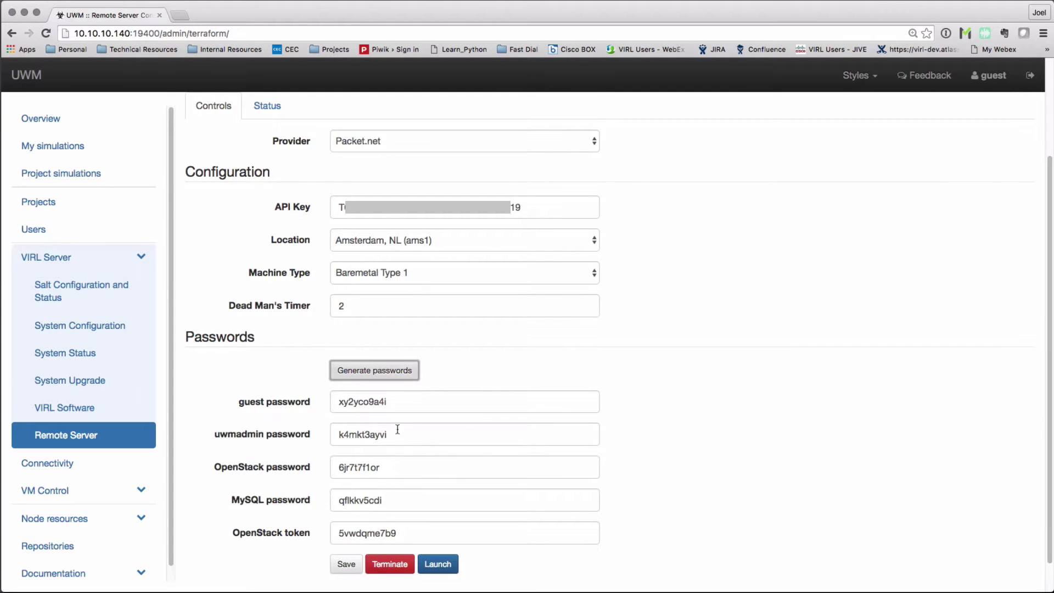
{"action": "scroll", "coordinate": [476, 458], "scroll_direction": "down", "scroll_amount": 1}
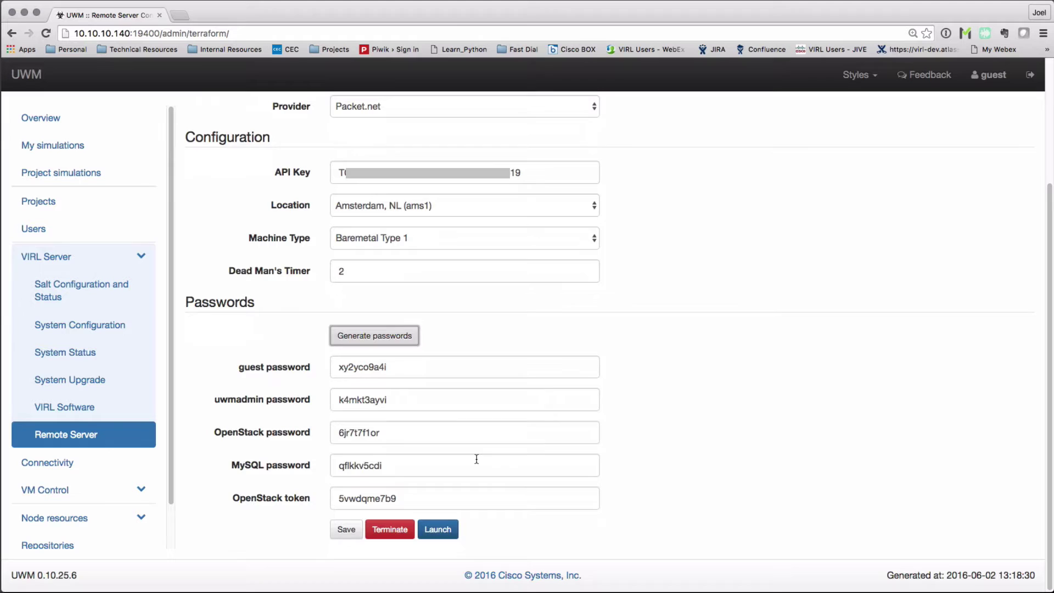
{"action": "left_click", "coordinate": [346, 529]}
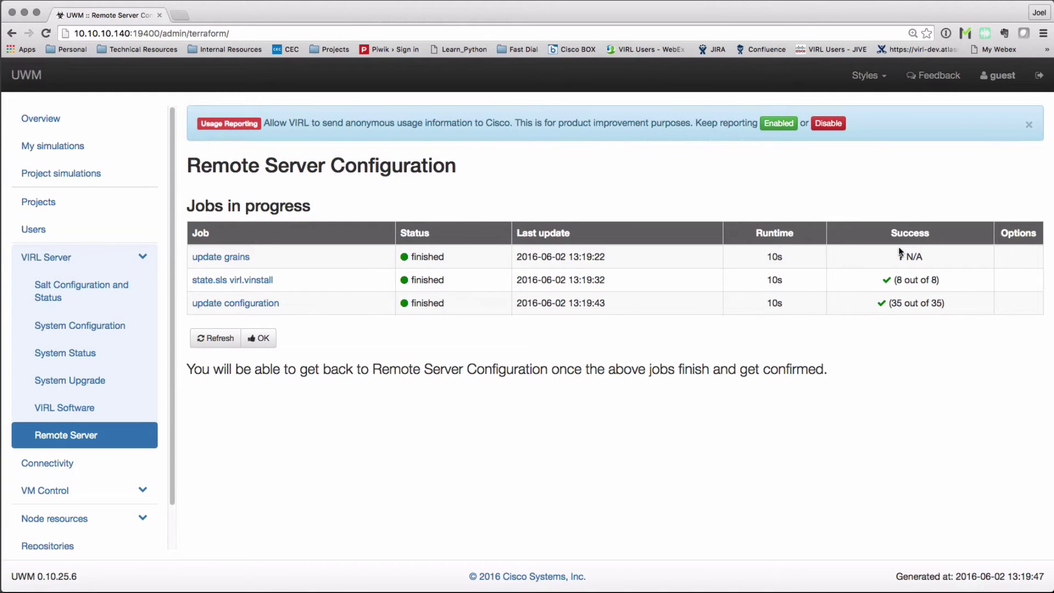
- Dismiss the finished configuration jobs and launch the Packet.net remote server
{"action": "left_click", "coordinate": [259, 338]}
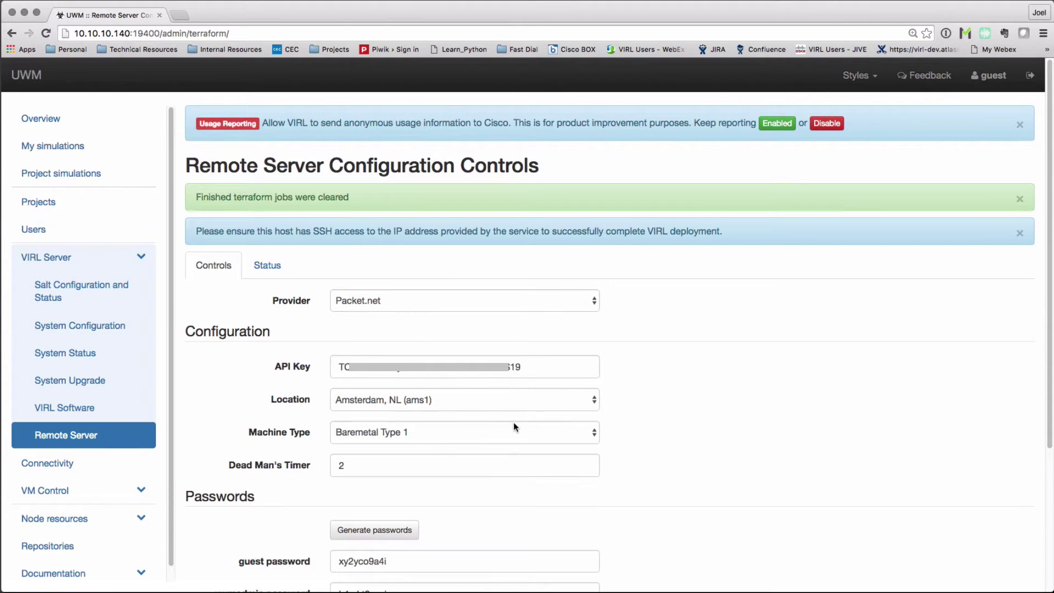
{"action": "scroll", "coordinate": [479, 407], "scroll_direction": "down", "scroll_amount": 5}
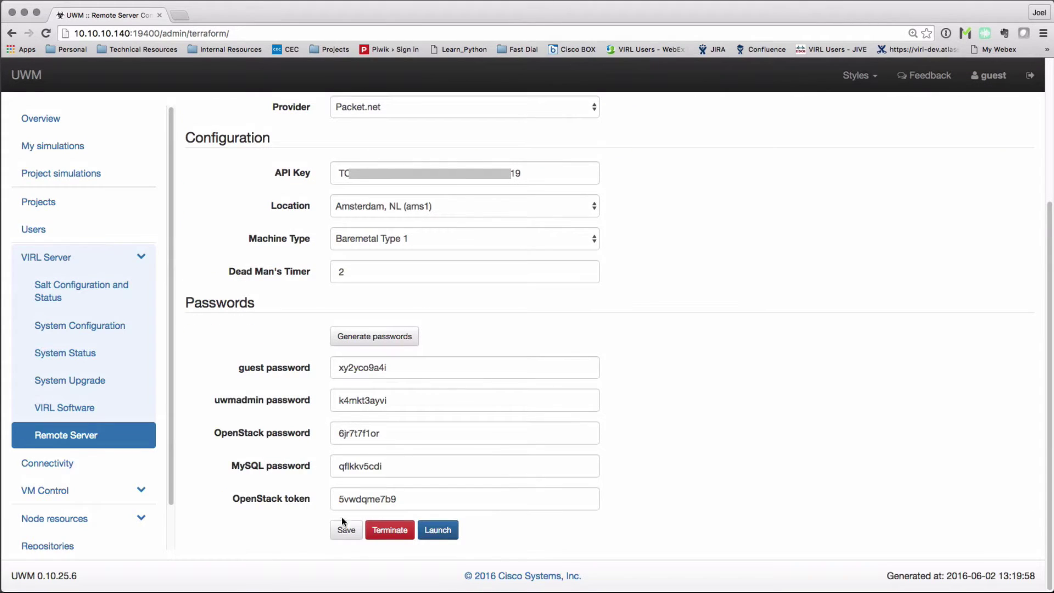
{"action": "left_click", "coordinate": [441, 531]}
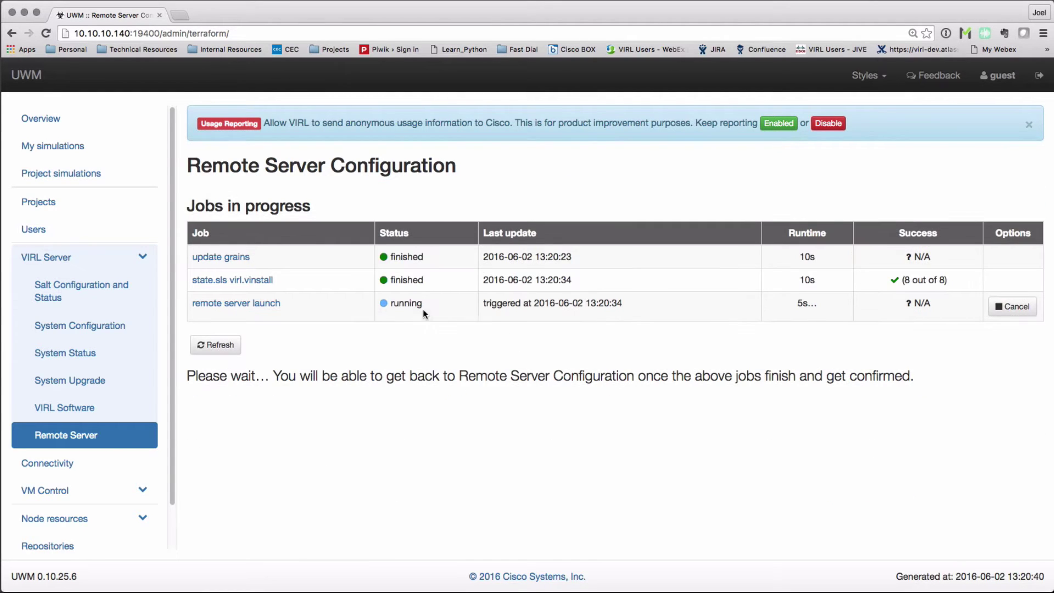
{"action": "left_click", "coordinate": [254, 305]}
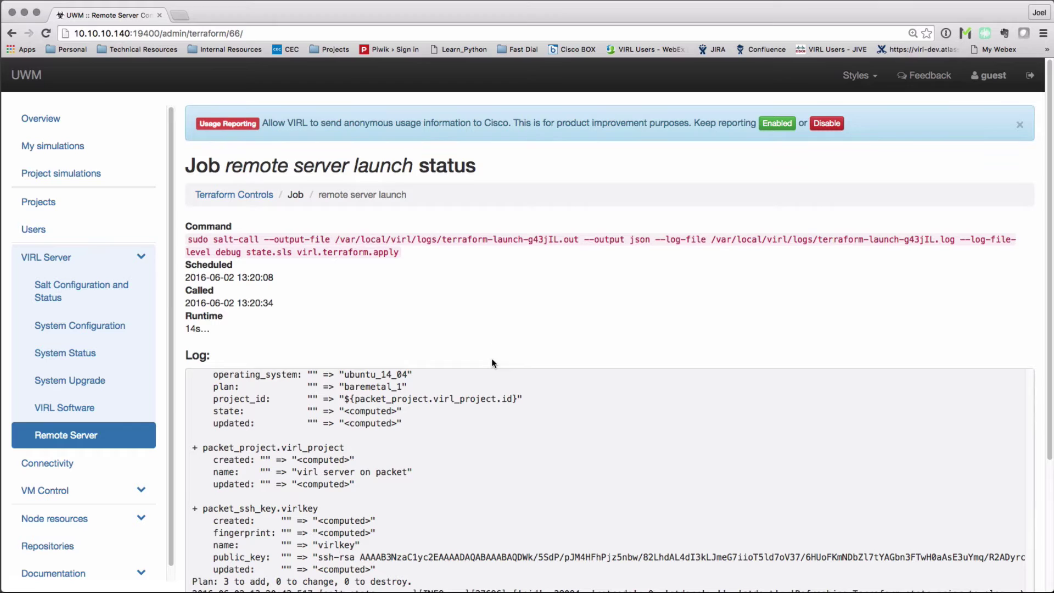
{"action": "scroll", "coordinate": [492, 358], "scroll_direction": "down", "scroll_amount": 5}
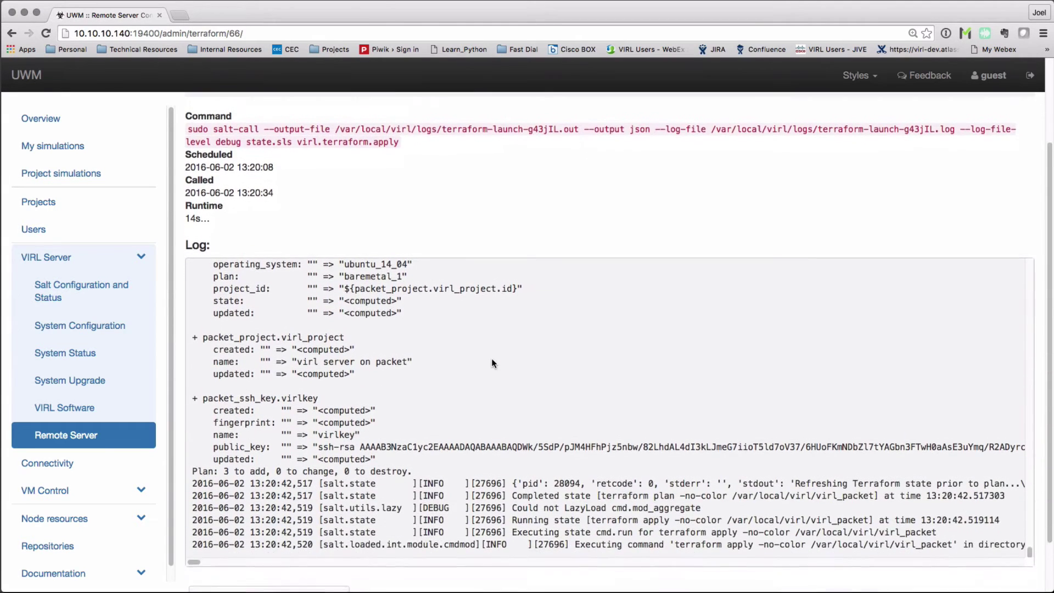
{"action": "scroll", "coordinate": [558, 351], "scroll_direction": "down", "scroll_amount": 2}
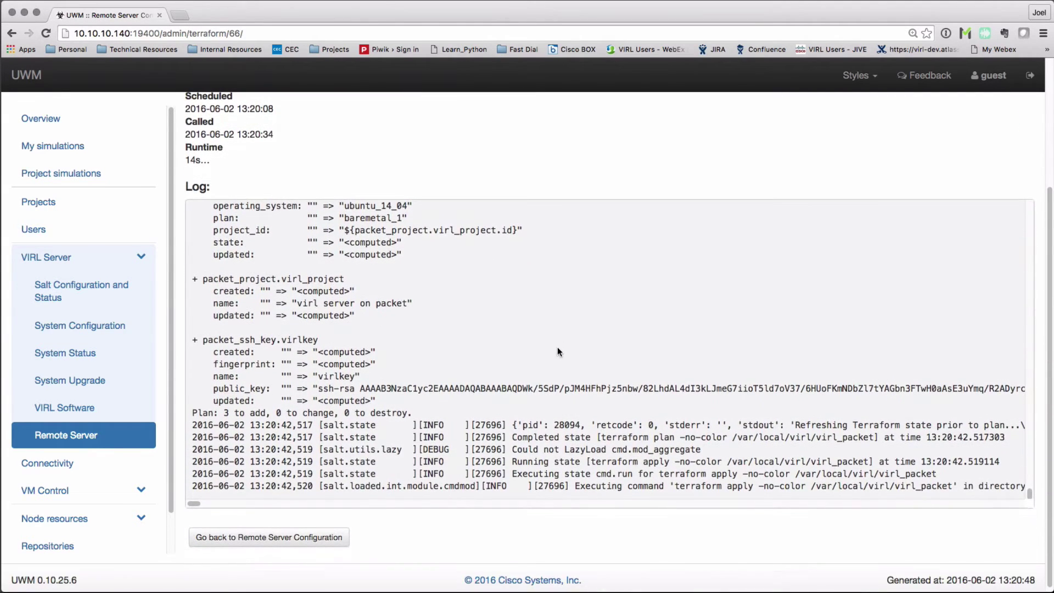
{"action": "scroll", "coordinate": [558, 349], "scroll_direction": "down", "scroll_amount": 5}
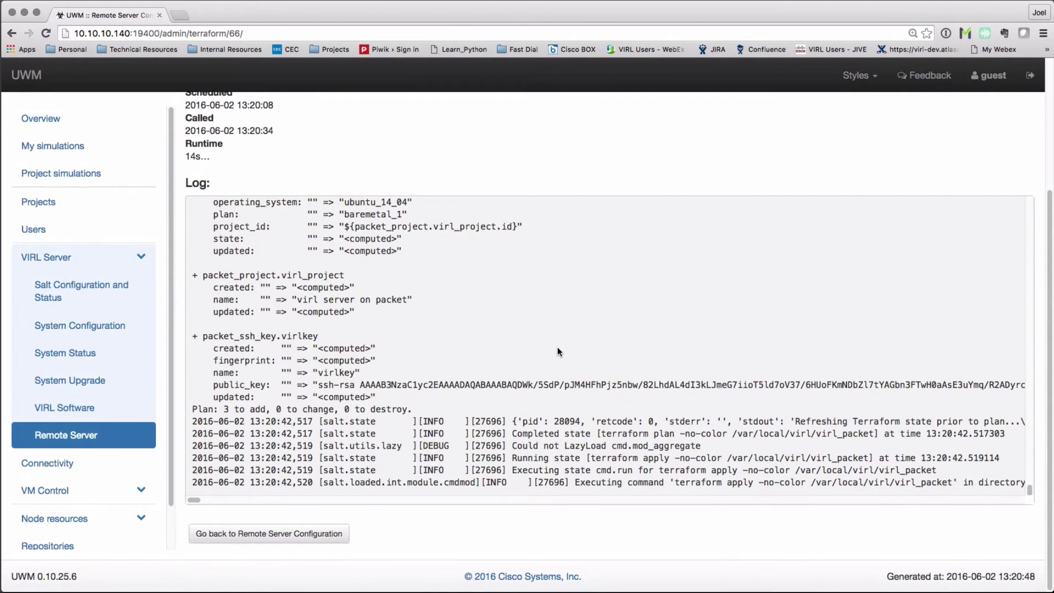
{"action": "left_click", "coordinate": [295, 530]}
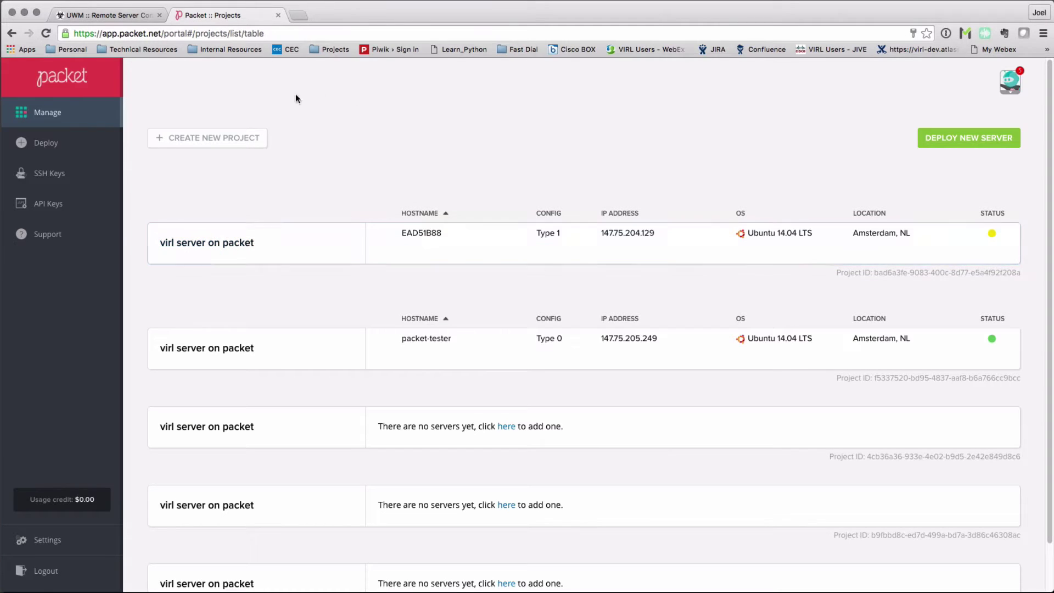
- Return to the VIRL UWM tab to see the remote server launch job
{"action": "left_click", "coordinate": [117, 15]}
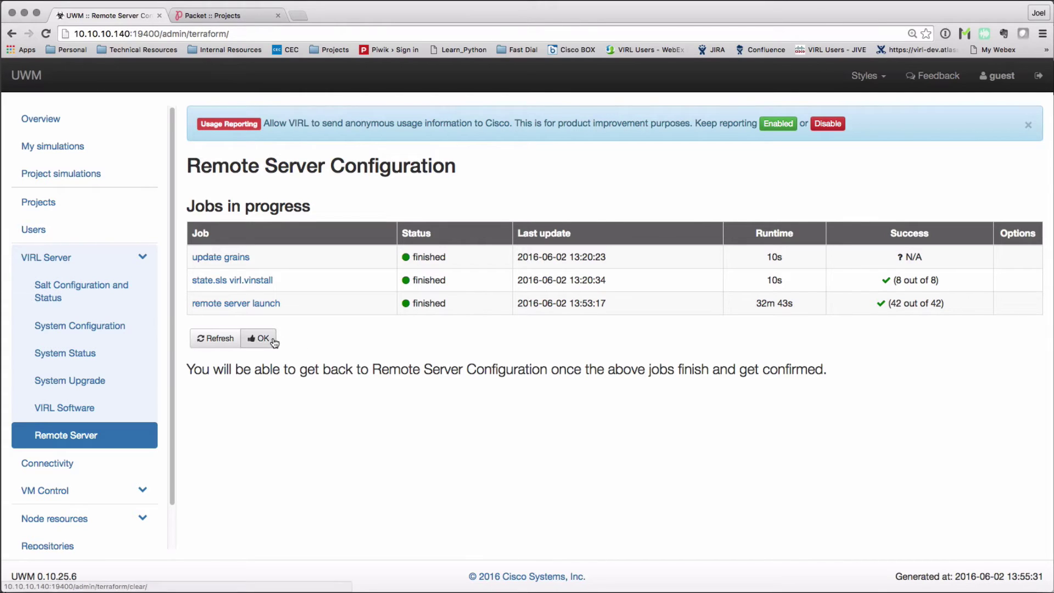
- Clear the finished Terraform remote server jobs
{"action": "left_click", "coordinate": [260, 338]}
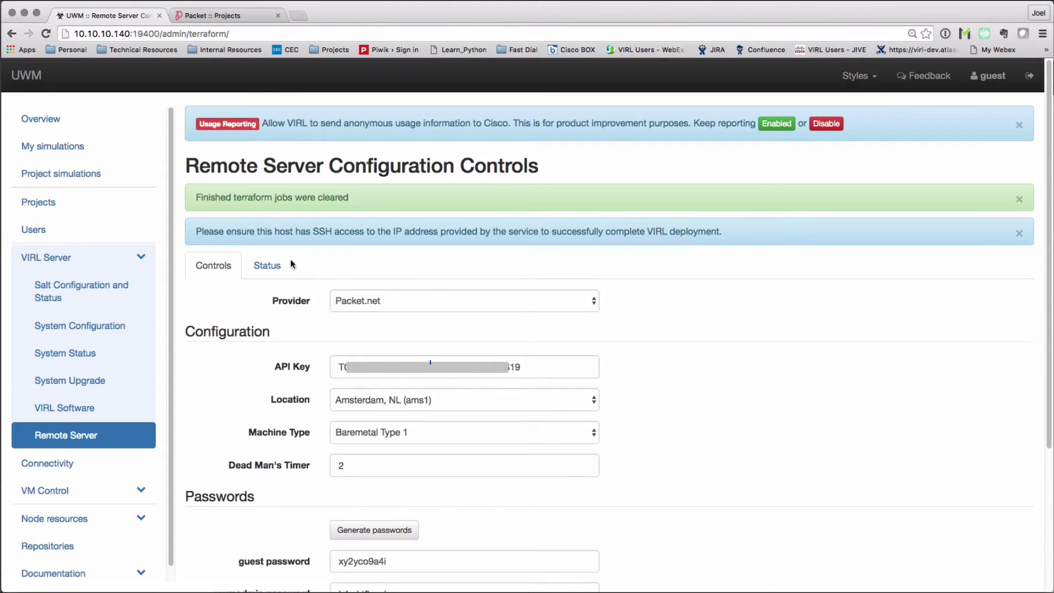
- Review the remote server's Terraform and Packet.net status output
{"action": "left_click", "coordinate": [276, 269]}
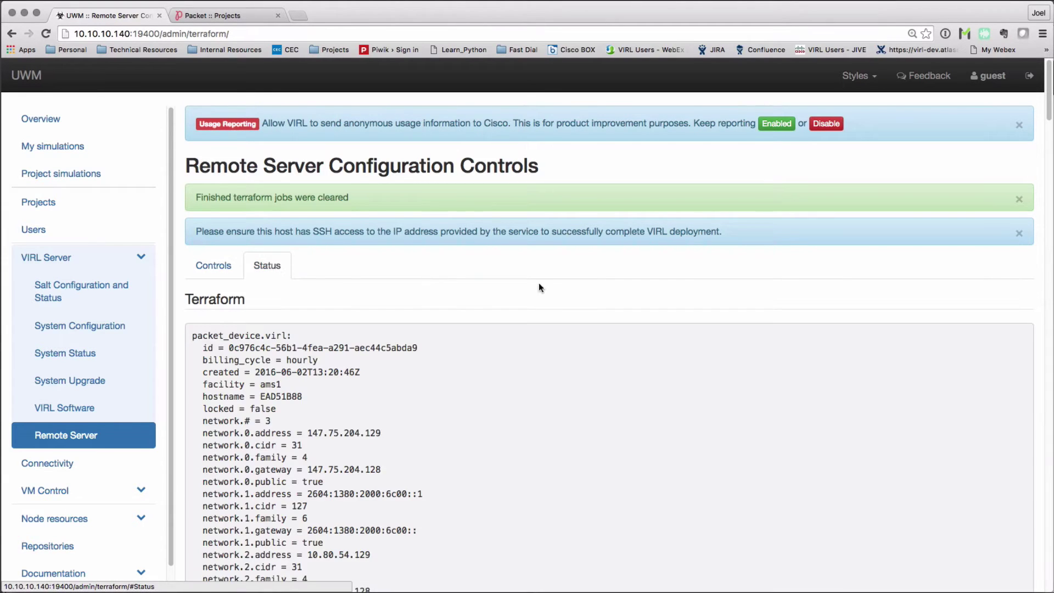
{"action": "scroll", "coordinate": [557, 288], "scroll_direction": "down", "scroll_amount": 5}
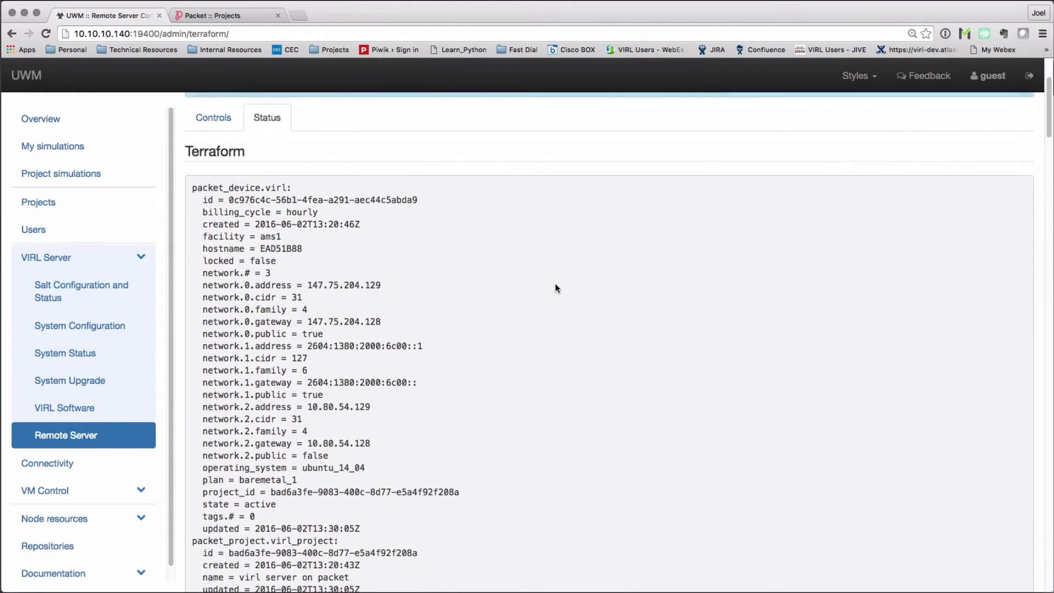
{"action": "scroll", "coordinate": [555, 285], "scroll_direction": "down", "scroll_amount": 10}
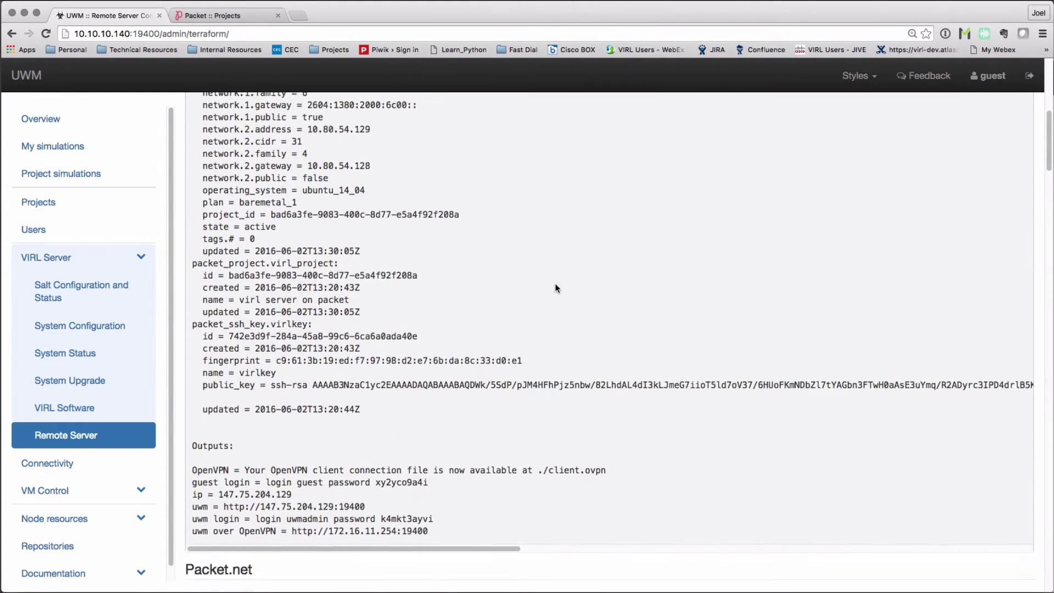
{"action": "scroll", "coordinate": [555, 286], "scroll_direction": "down", "scroll_amount": 5}
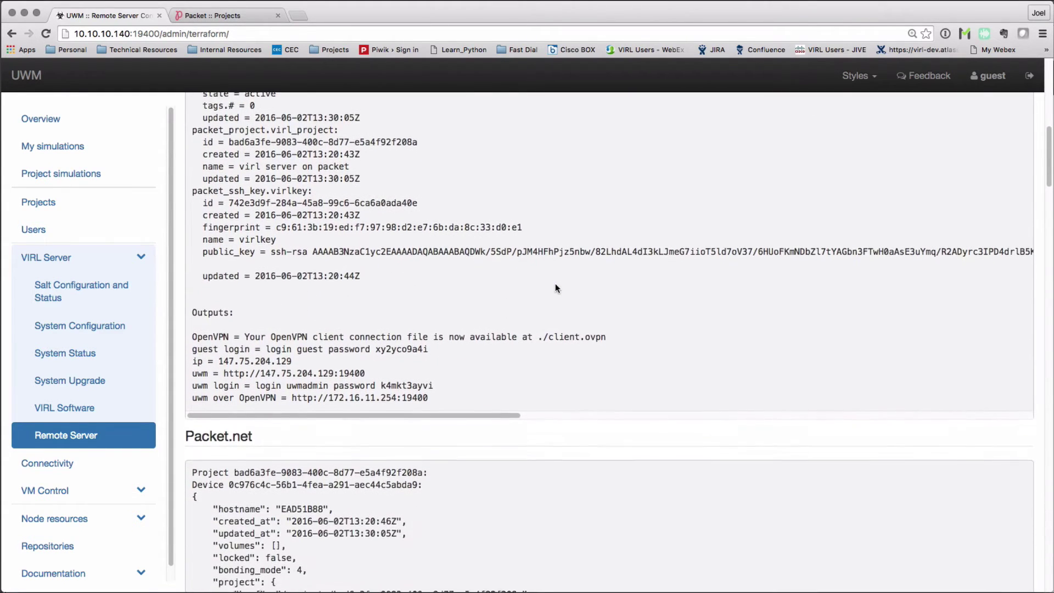
{"action": "scroll", "coordinate": [556, 287], "scroll_direction": "down", "scroll_amount": 11}
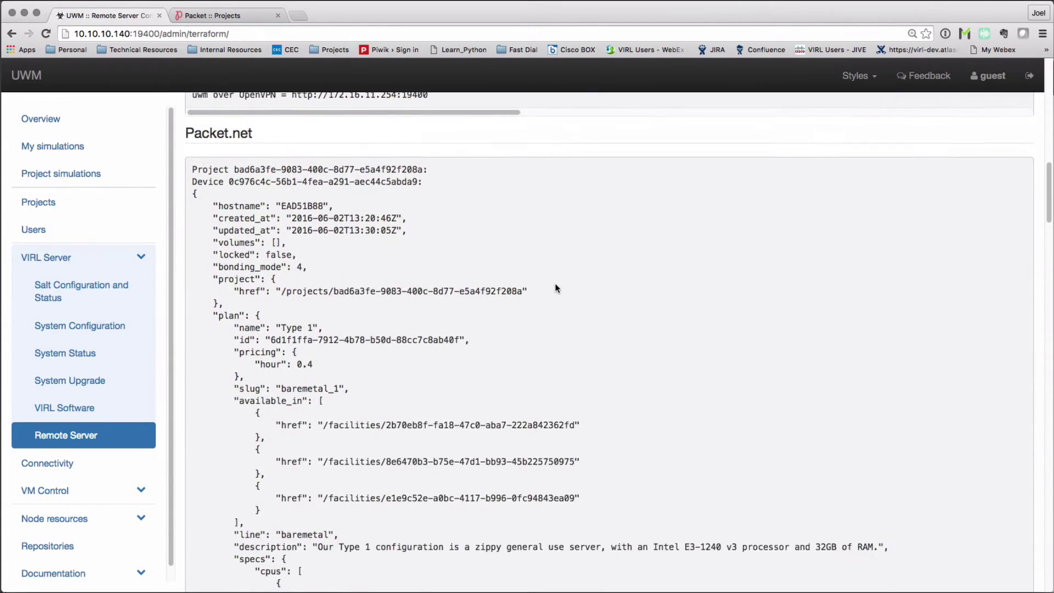
{"action": "scroll", "coordinate": [555, 285], "scroll_direction": "down", "scroll_amount": 1}
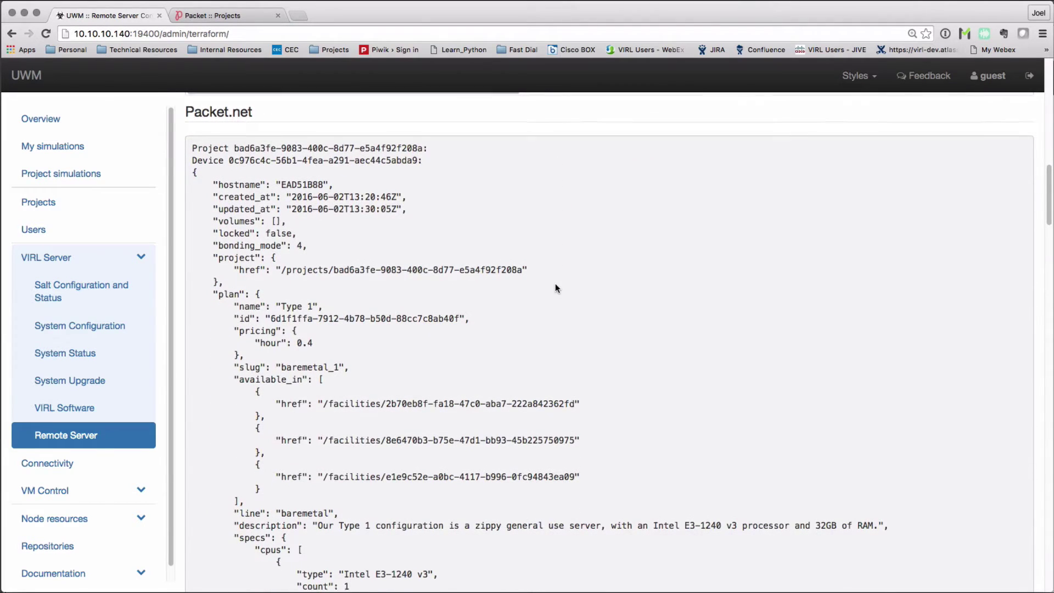
{"action": "scroll", "coordinate": [555, 286], "scroll_direction": "down", "scroll_amount": 2}
{"action": "scroll", "coordinate": [556, 288], "scroll_direction": "down", "scroll_amount": 20}
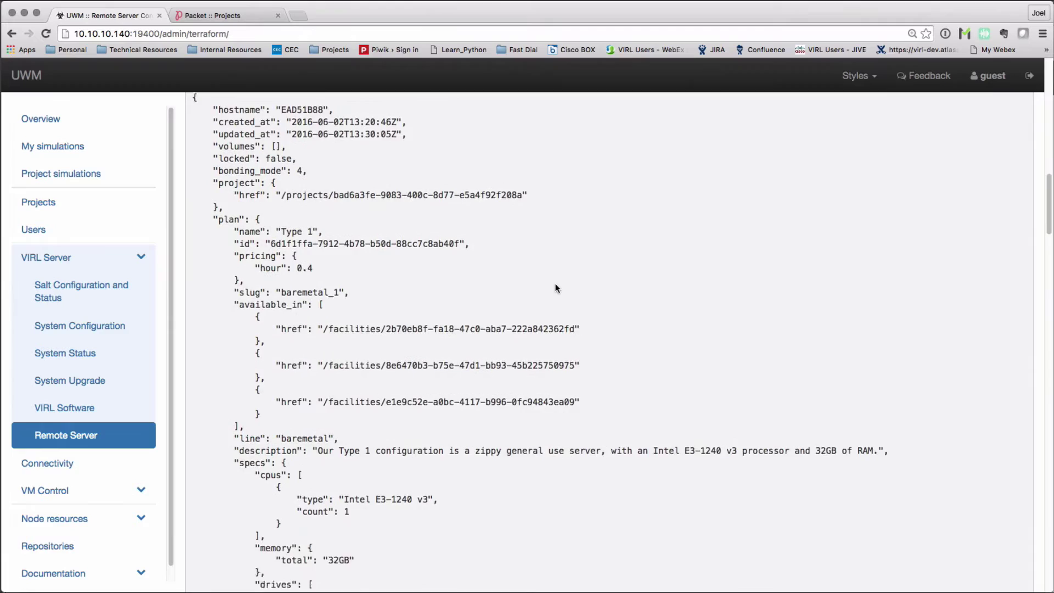
{"action": "scroll", "coordinate": [555, 288], "scroll_direction": "down", "scroll_amount": 7}
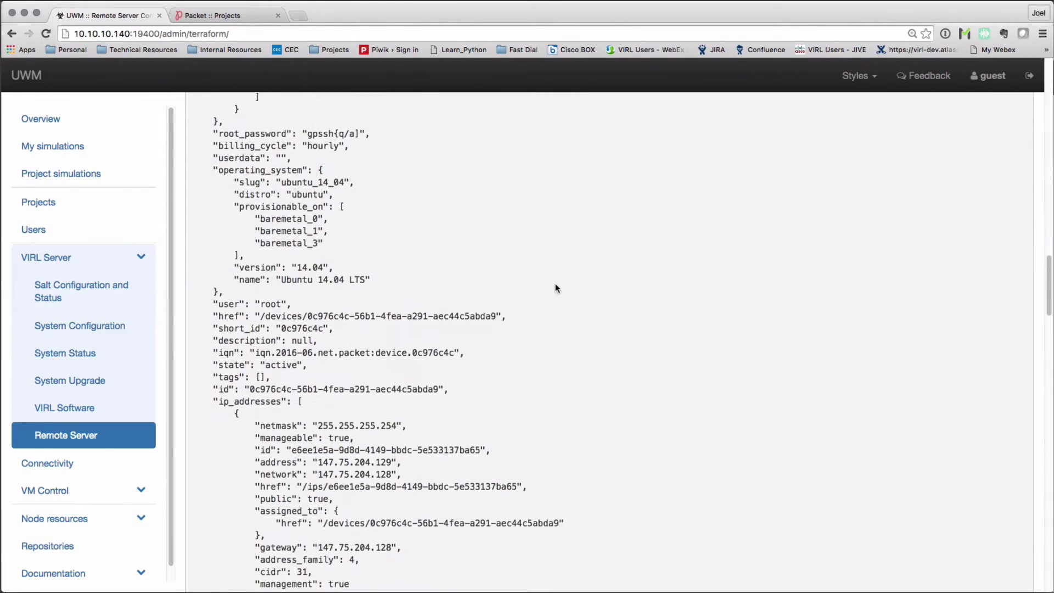
{"action": "scroll", "coordinate": [555, 287], "scroll_direction": "up", "scroll_amount": 3}
{"action": "scroll", "coordinate": [1008, 287], "scroll_direction": "up", "scroll_amount": 20}
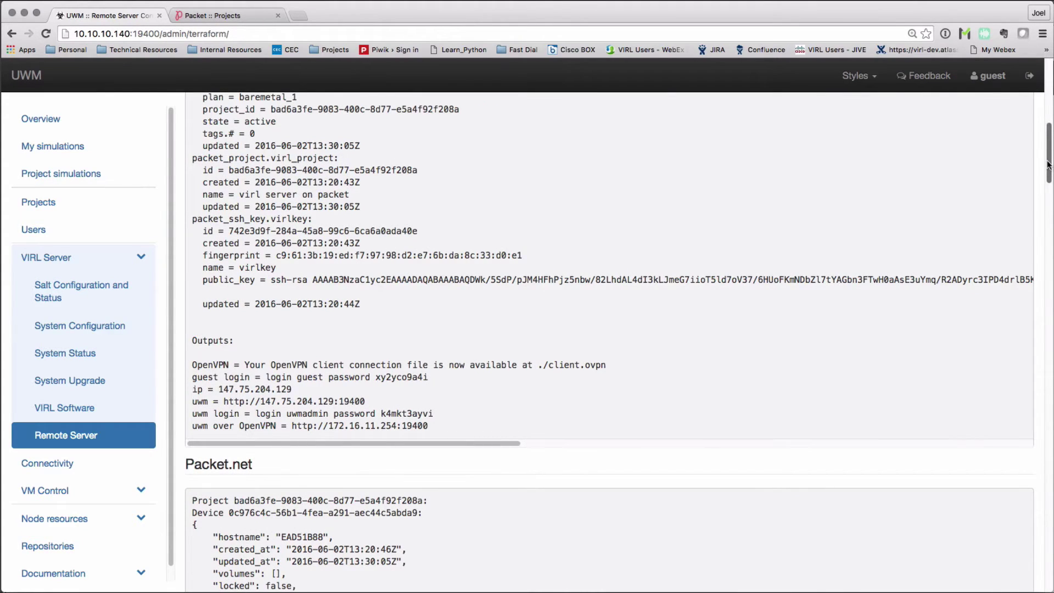
{"action": "left_click_drag", "start_coordinate": [1048, 163], "coordinate": [1048, 560]}
- Download the OpenVPN client connection file (.ovpn)
{"action": "left_click", "coordinate": [213, 539]}
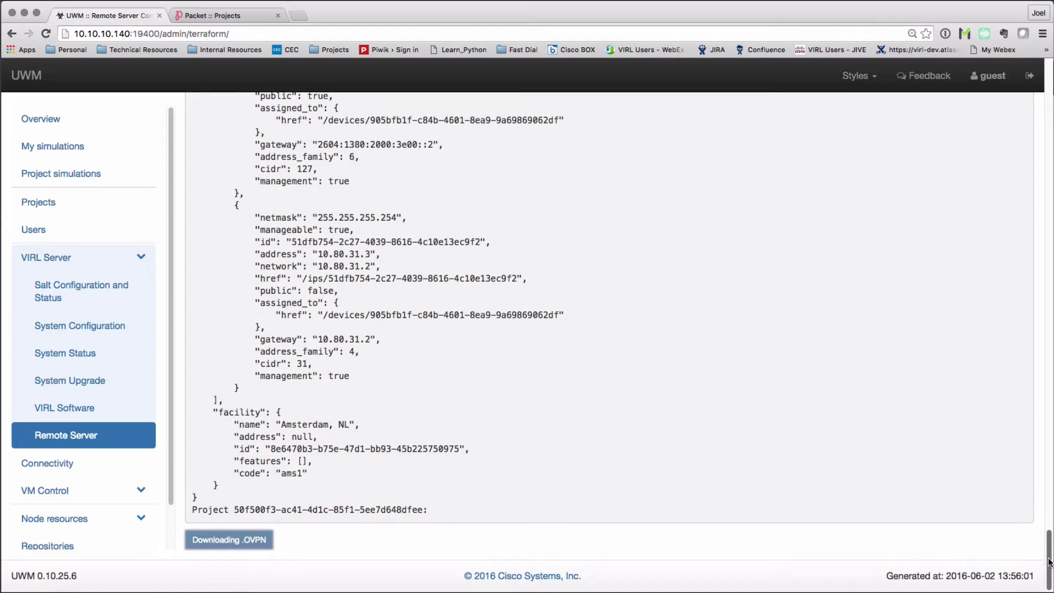
{"action": "left_click_drag", "start_coordinate": [1049, 561], "coordinate": [1046, 158]}
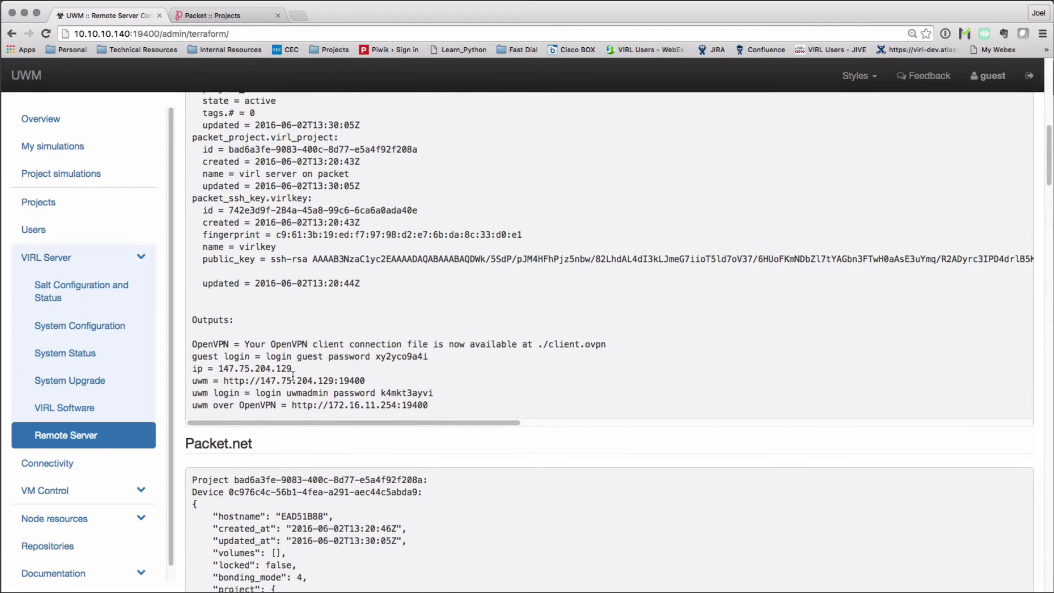
{"action": "scroll", "coordinate": [292, 376], "scroll_direction": "up", "scroll_amount": 1}
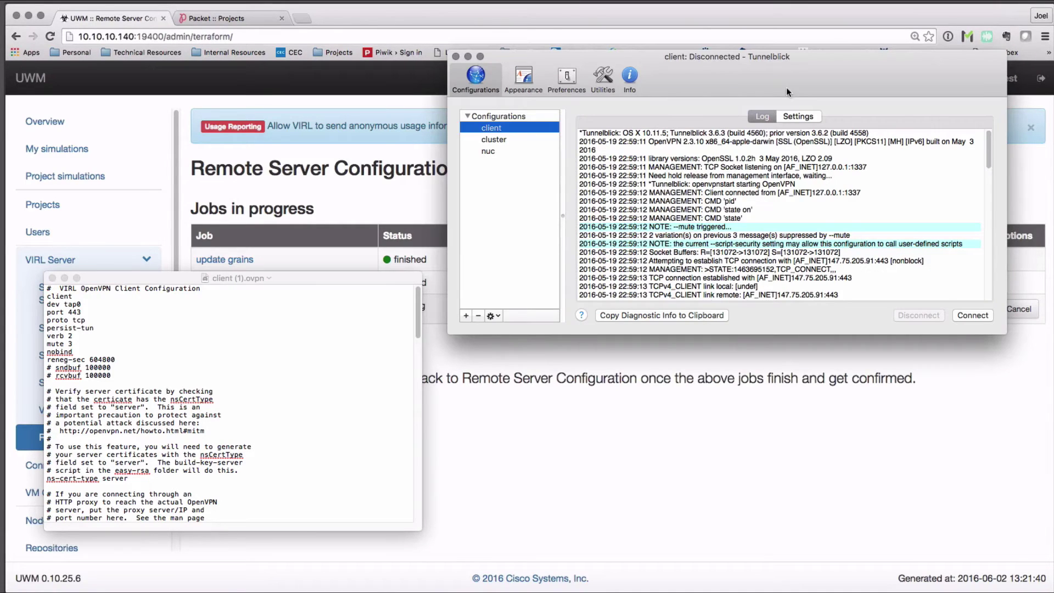
- Select all the configuration text in the downloaded client (1).ovpn file
{"action": "left_click_drag", "start_coordinate": [775, 83], "coordinate": [763, 91]}
{"action": "left_click", "coordinate": [281, 307]}
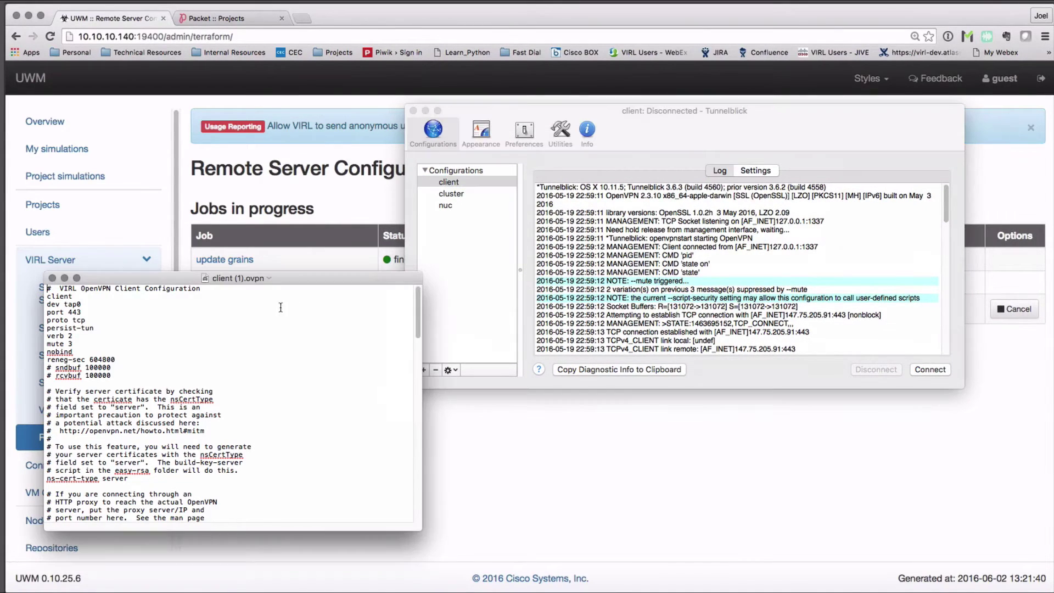
{"action": "key", "text": "super+a"}
- Replace the Tunnelblick client config.ovpn contents with the downloaded configuration
{"action": "left_click", "coordinate": [449, 182]}
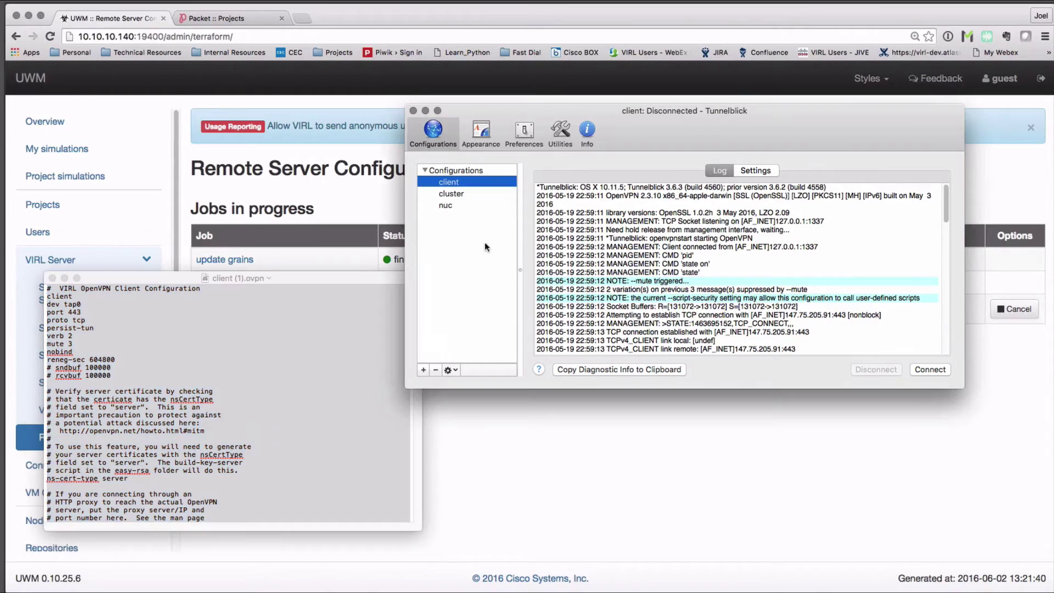
{"action": "left_click", "coordinate": [448, 370]}
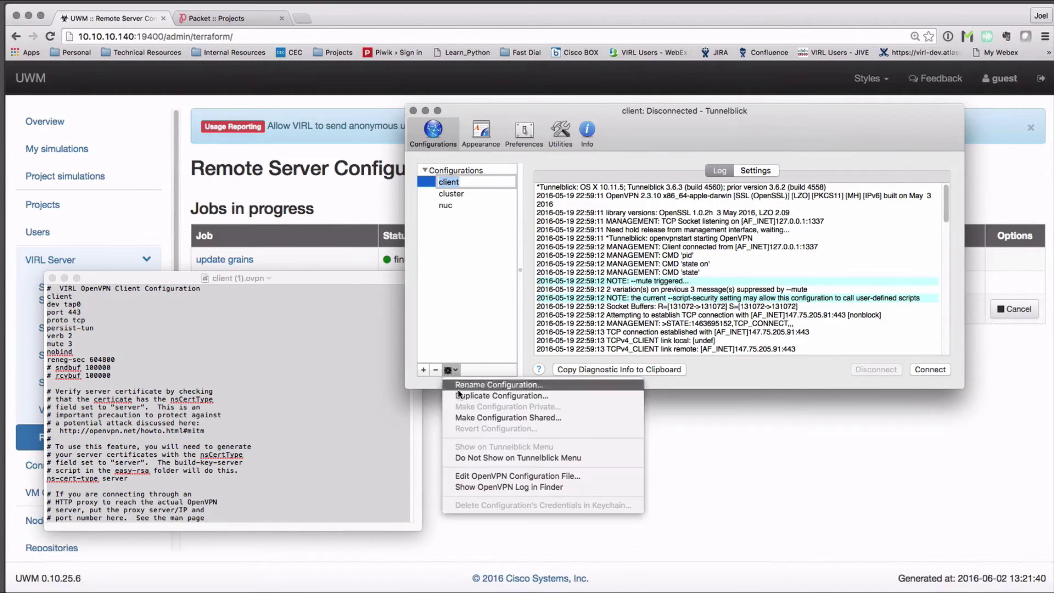
{"action": "left_click", "coordinate": [487, 476]}
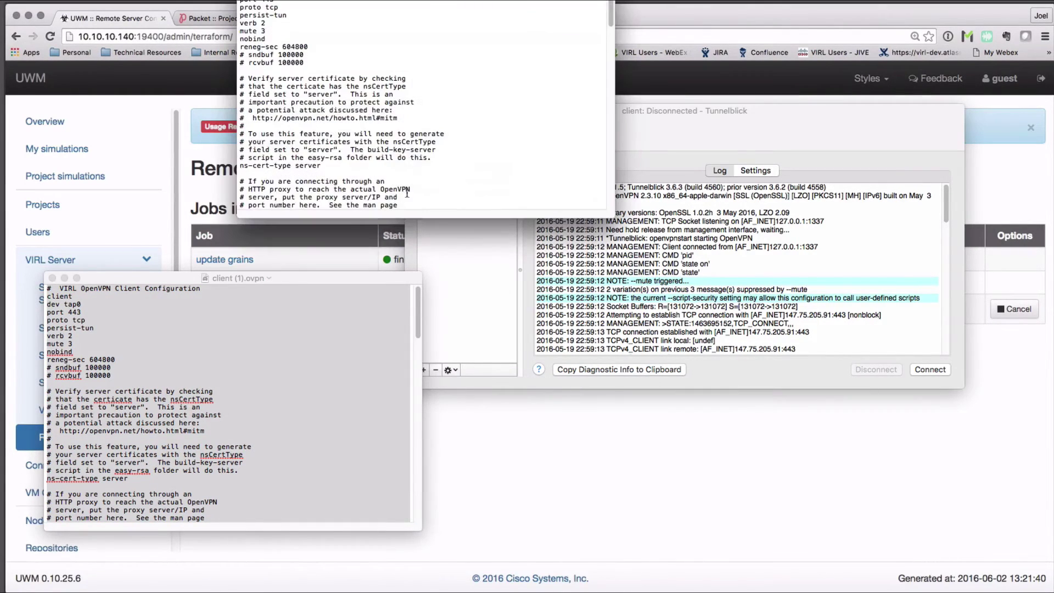
{"action": "left_click_drag", "start_coordinate": [533, 1], "coordinate": [574, 118]}
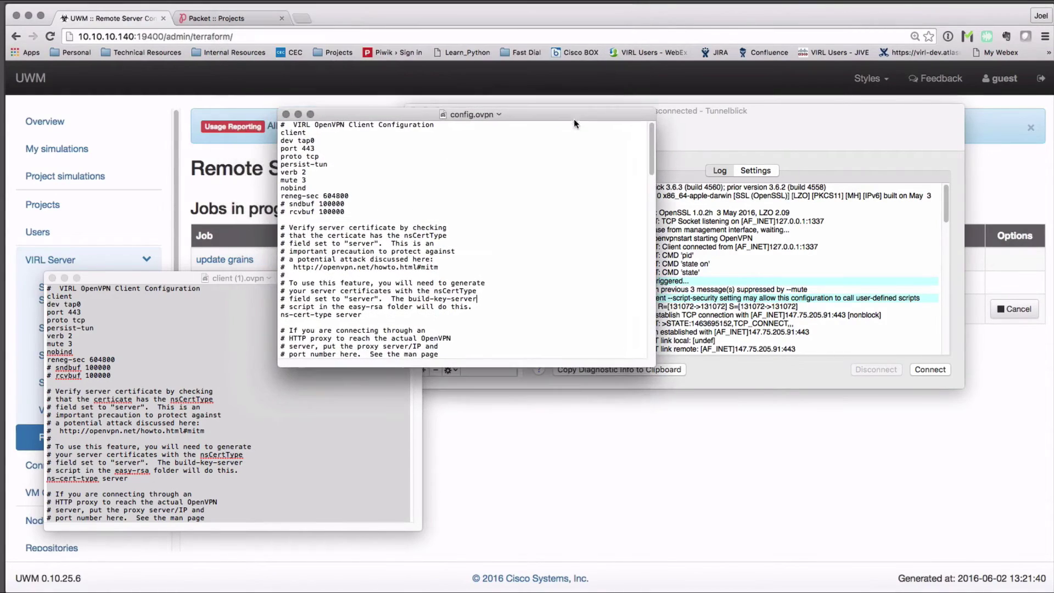
{"action": "key", "text": "super+a"}
{"action": "key", "text": "BackSpace"}
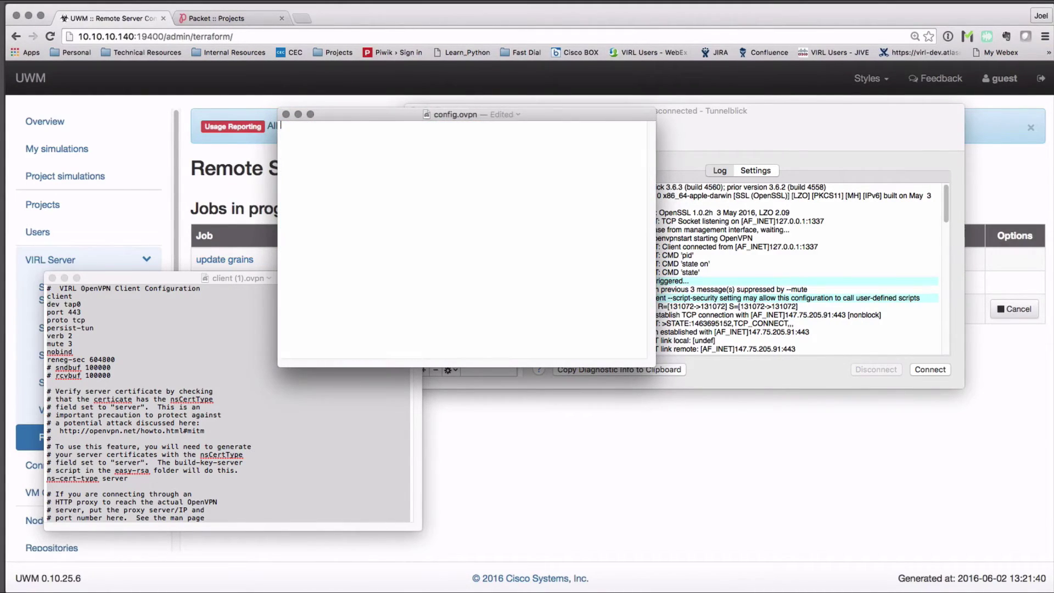
{"action": "key", "text": "super+v"}
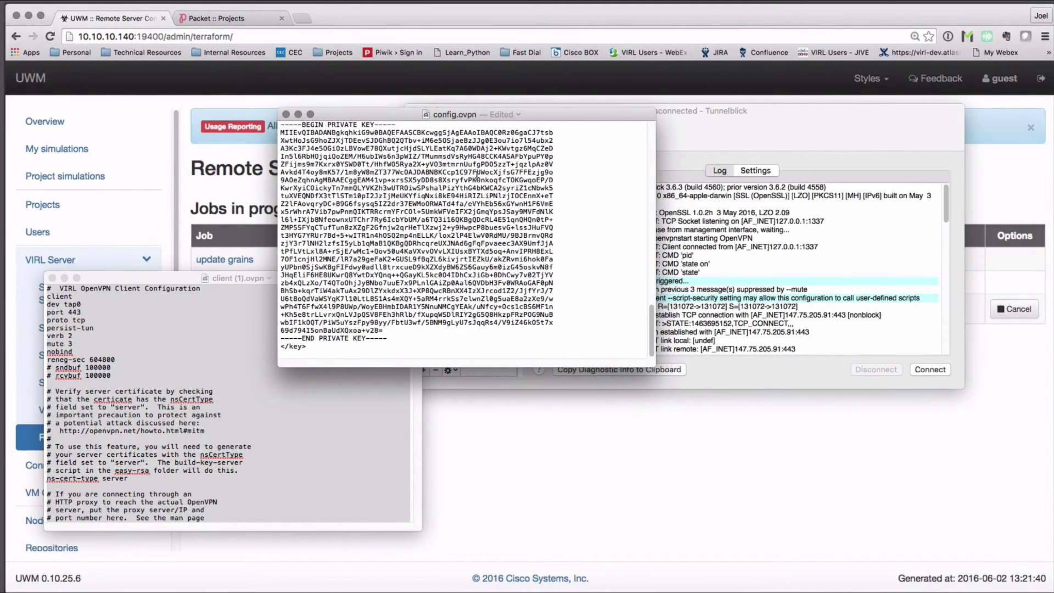
{"action": "scroll", "coordinate": [384, 153], "scroll_direction": "up", "scroll_amount": 20}
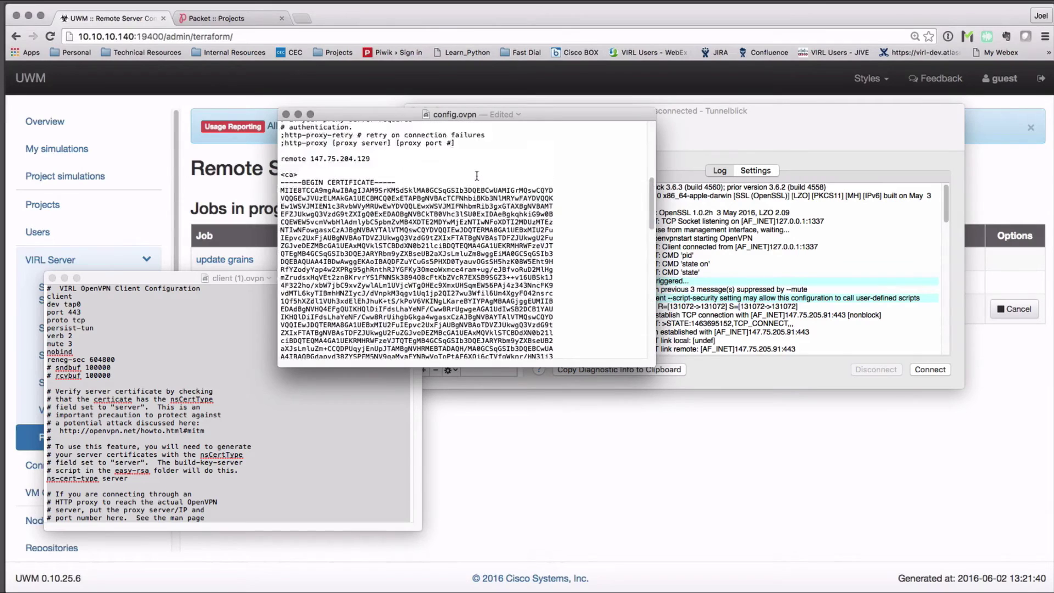
{"action": "left_click", "coordinate": [285, 114]}
{"action": "key", "text": "super+a"}
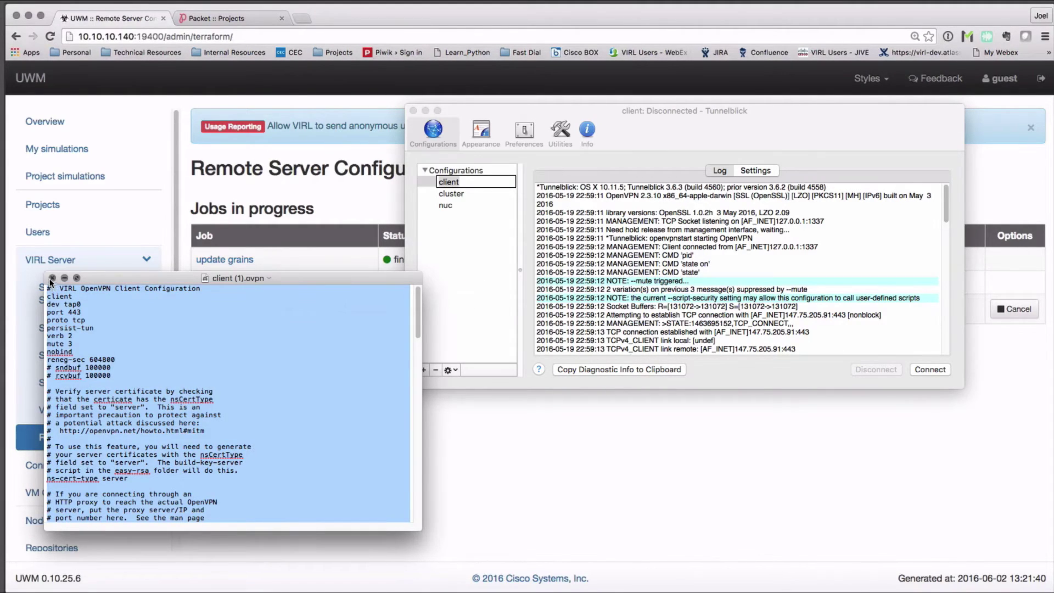
{"action": "left_click", "coordinate": [52, 277]}
- Connect the Tunnelblick client VPN and check its connection log
{"action": "left_click", "coordinate": [475, 227]}
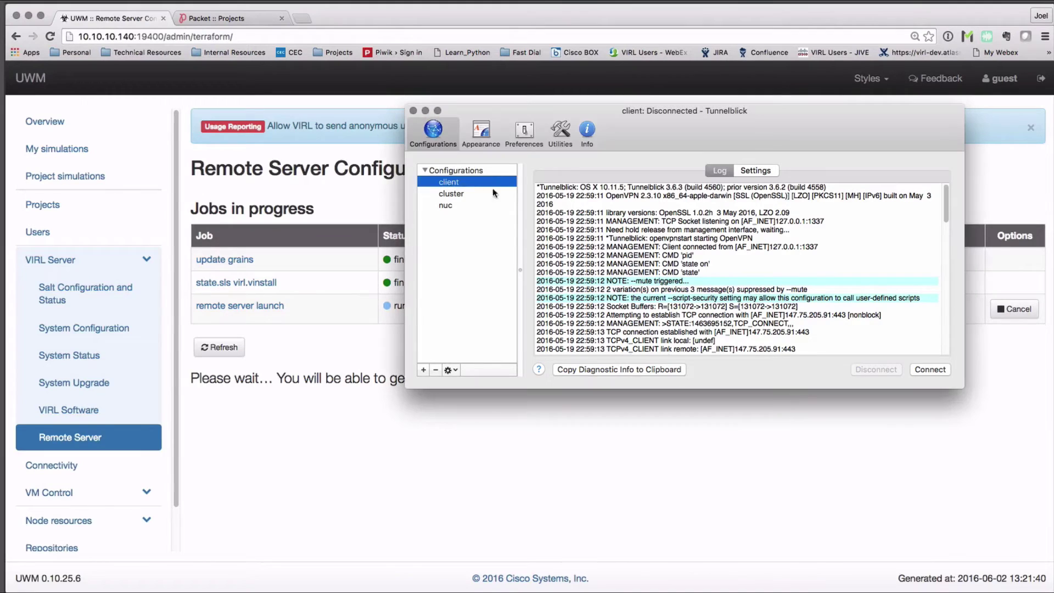
{"action": "left_click", "coordinate": [939, 371]}
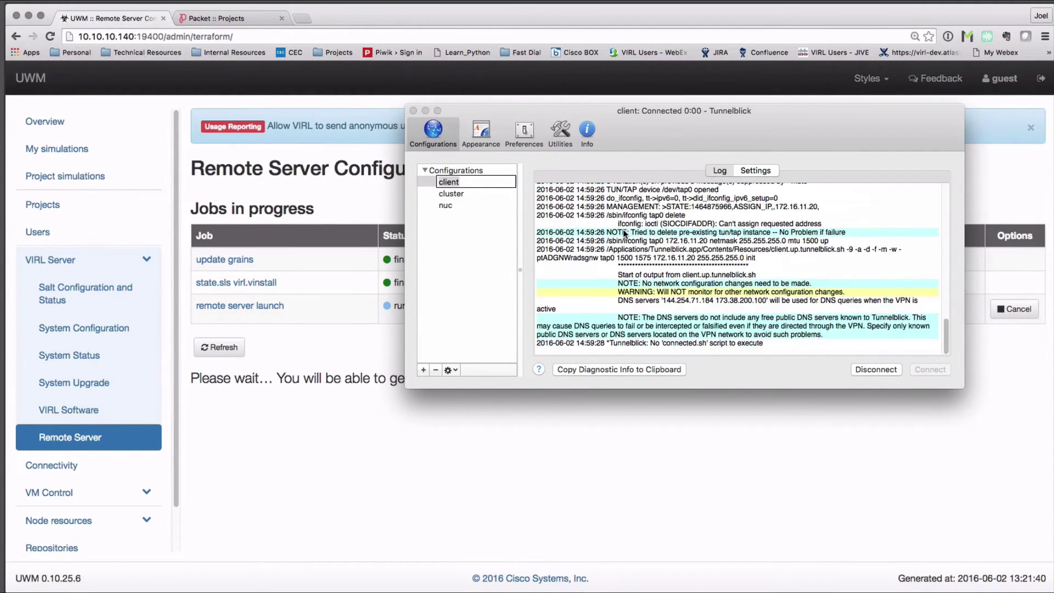
{"action": "left_click", "coordinate": [624, 234]}
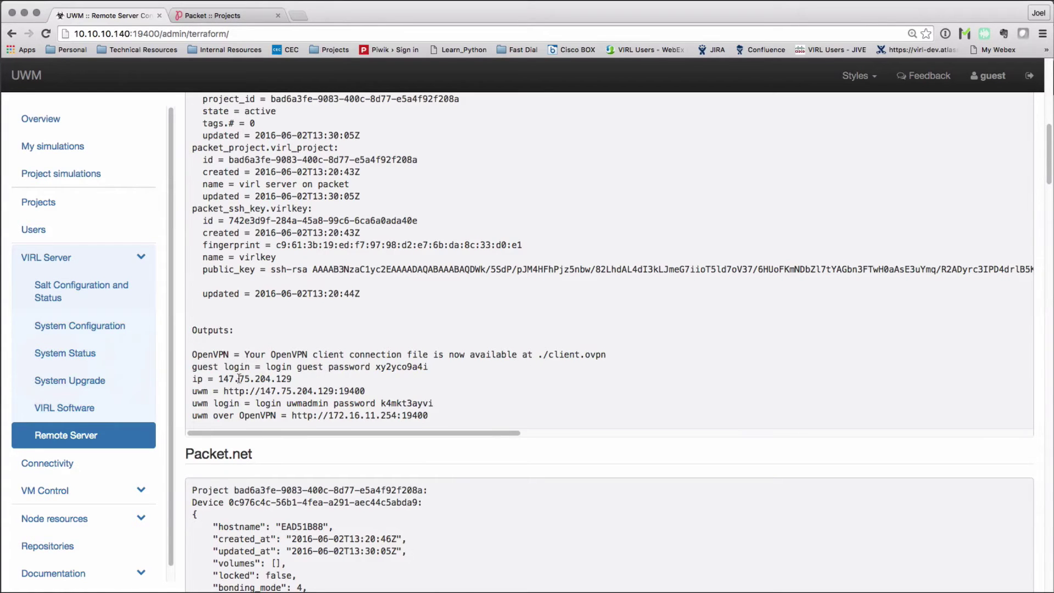
- Copy the uwmadmin password and load the remote VIRL server at 172.16.11.254
{"action": "double_click", "coordinate": [391, 402]}
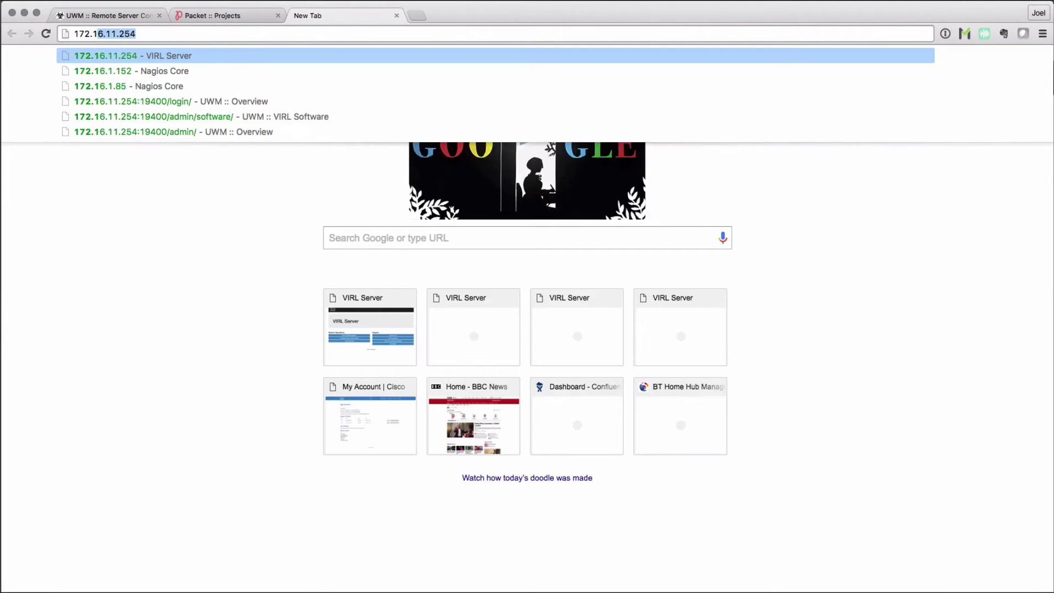
{"action": "type", "text": "6.11.254"}
{"action": "key", "text": "Return"}
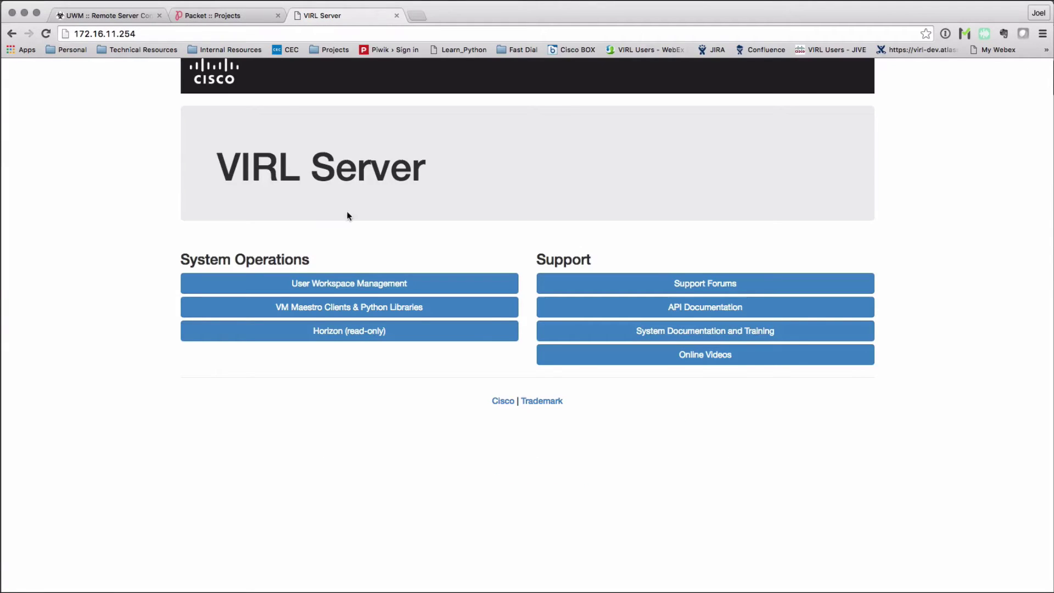
- Log into User Workspace Management as uwmadmin with the copied admin password
{"action": "left_click", "coordinate": [358, 284]}
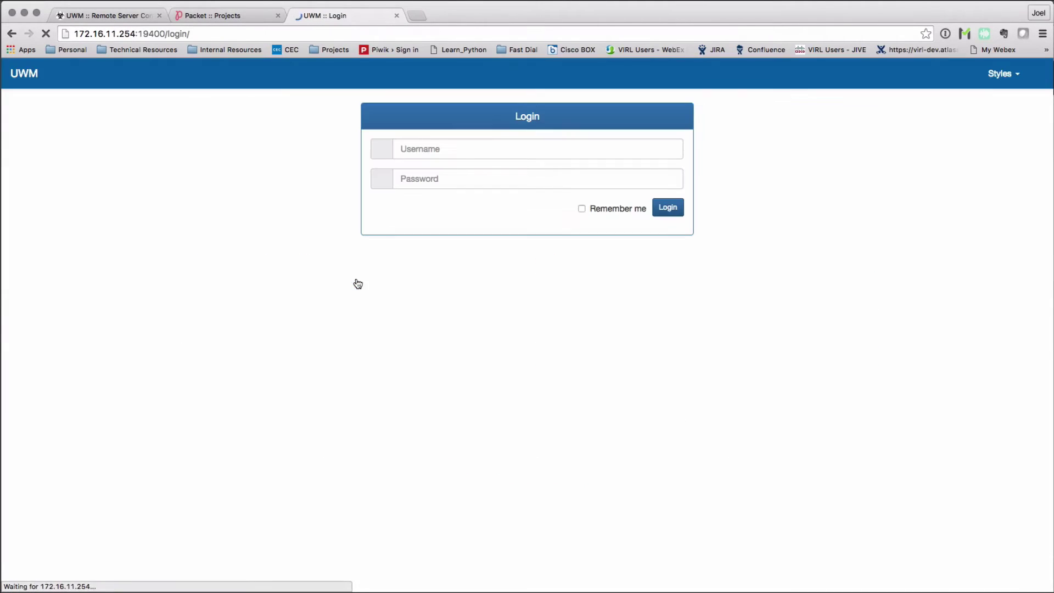
{"action": "left_click", "coordinate": [437, 149]}
{"action": "type", "text": "uwmadmin"}
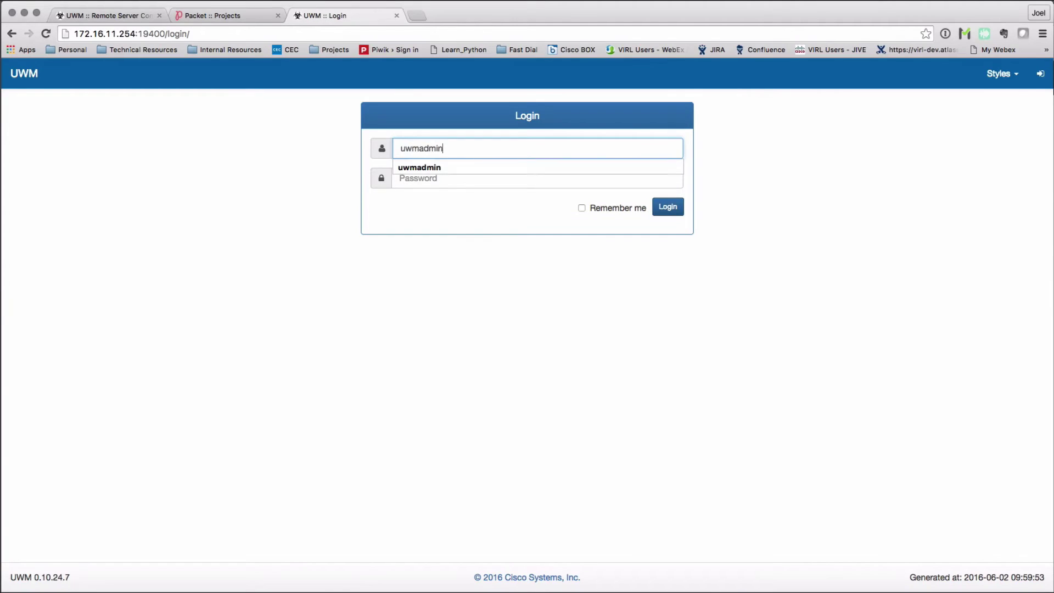
{"action": "key", "text": "Tab"}
{"action": "type", "text": "password"}
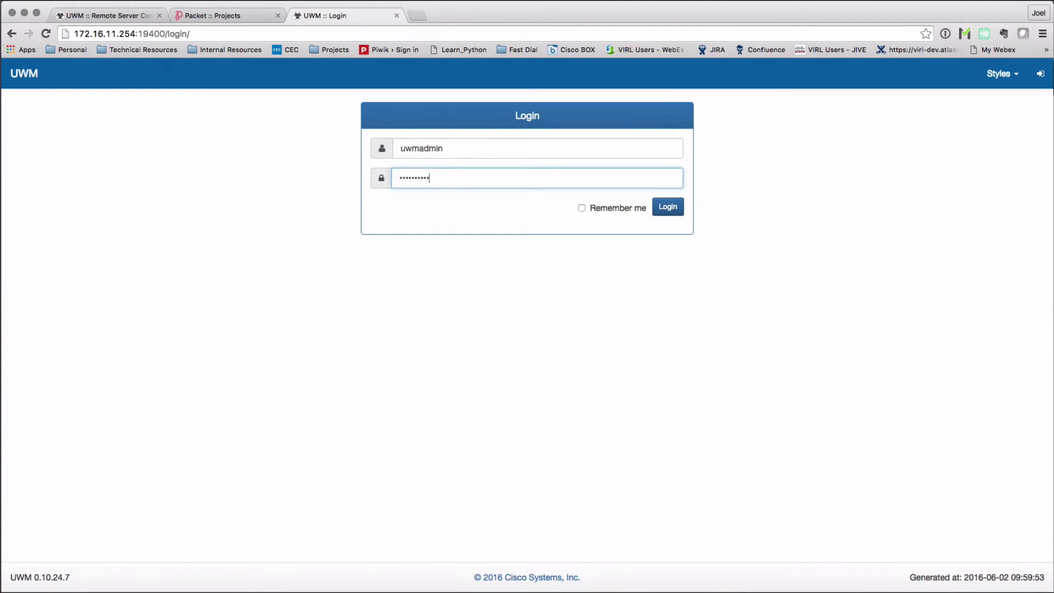
{"action": "left_click", "coordinate": [677, 210]}
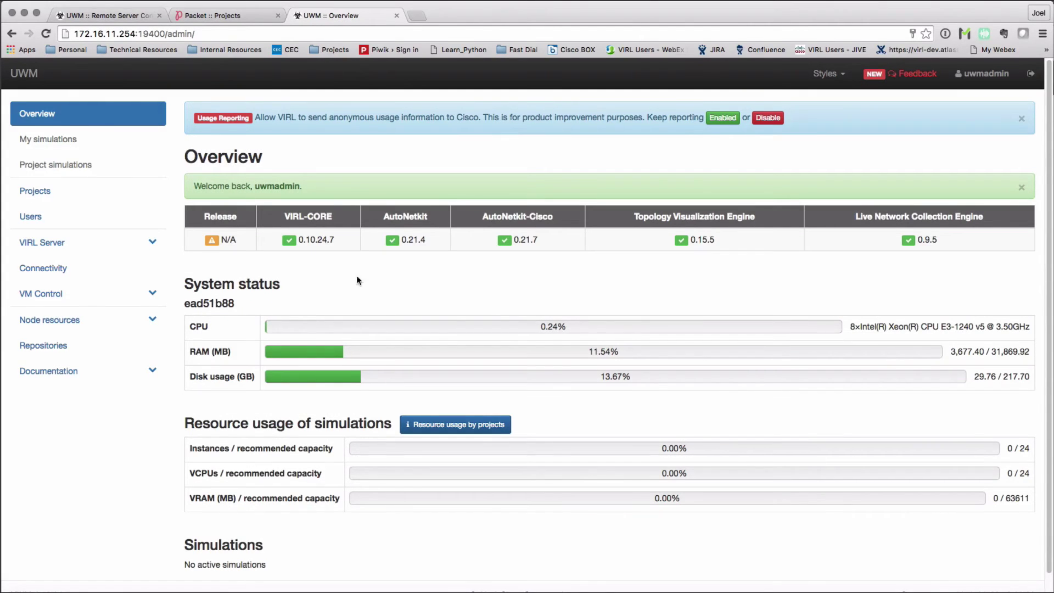
- Open the Images list under Node resources and review the eight active images, e.g. ASAv, CSR1000v, IOS XRv
{"action": "scroll", "coordinate": [543, 279], "scroll_direction": "down", "scroll_amount": 1}
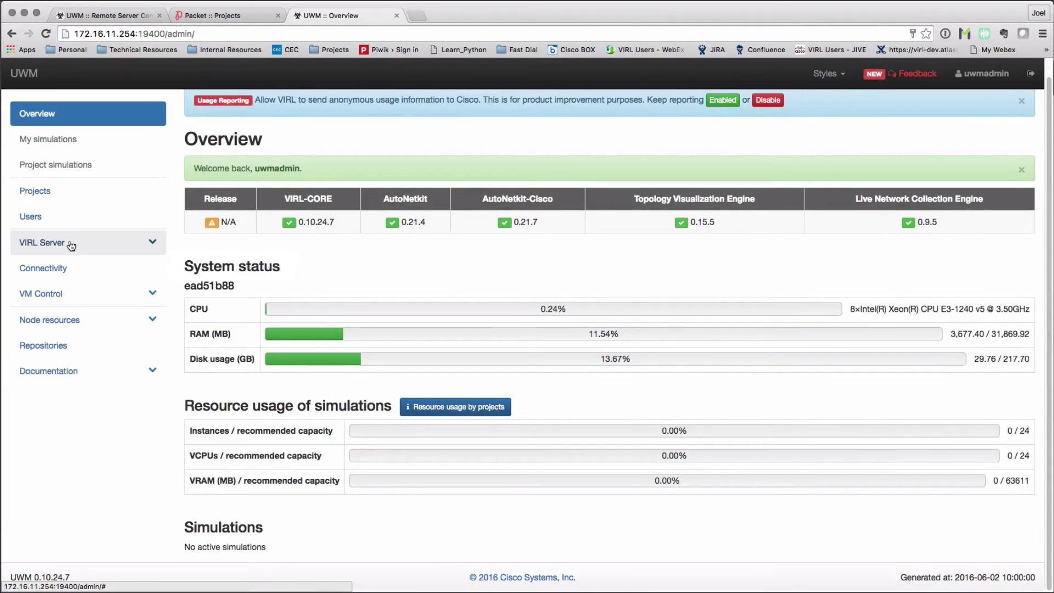
{"action": "left_click", "coordinate": [50, 319]}
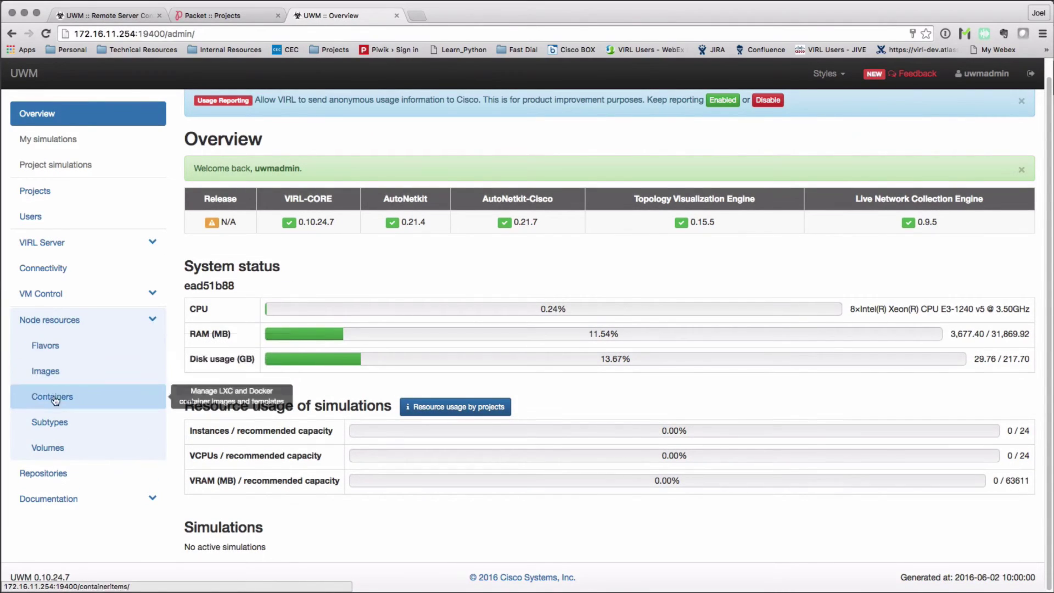
{"action": "left_click", "coordinate": [60, 378]}
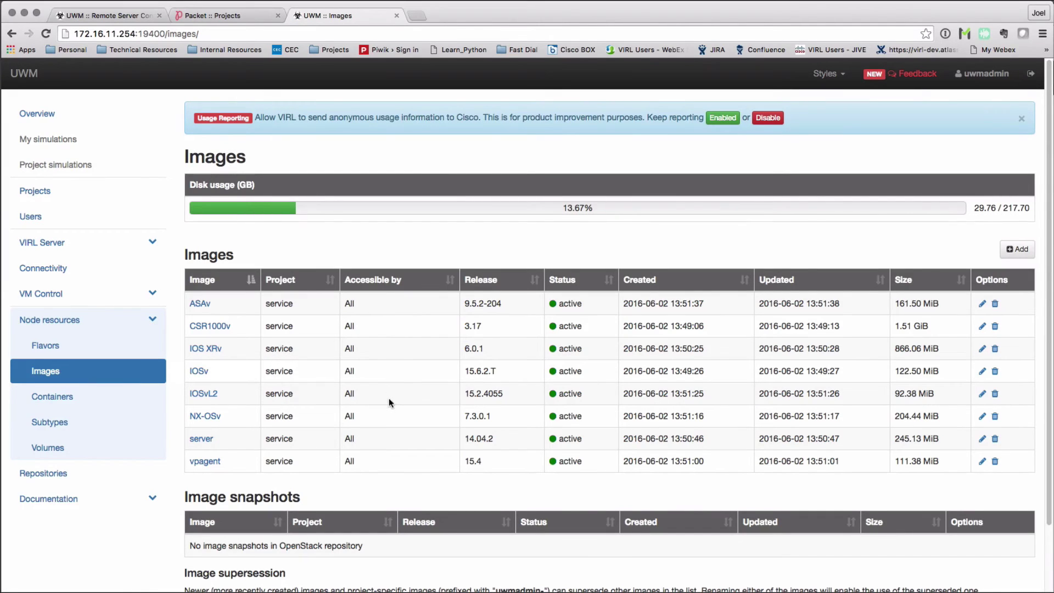
{"action": "scroll", "coordinate": [389, 408], "scroll_direction": "down", "scroll_amount": 3}
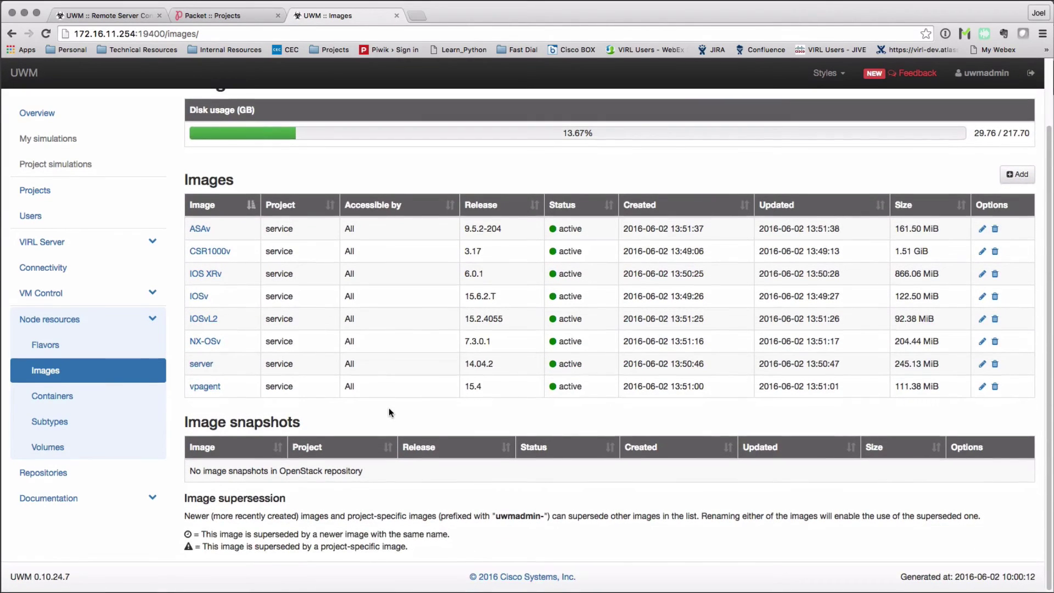
{"action": "scroll", "coordinate": [389, 409], "scroll_direction": "up", "scroll_amount": 3}
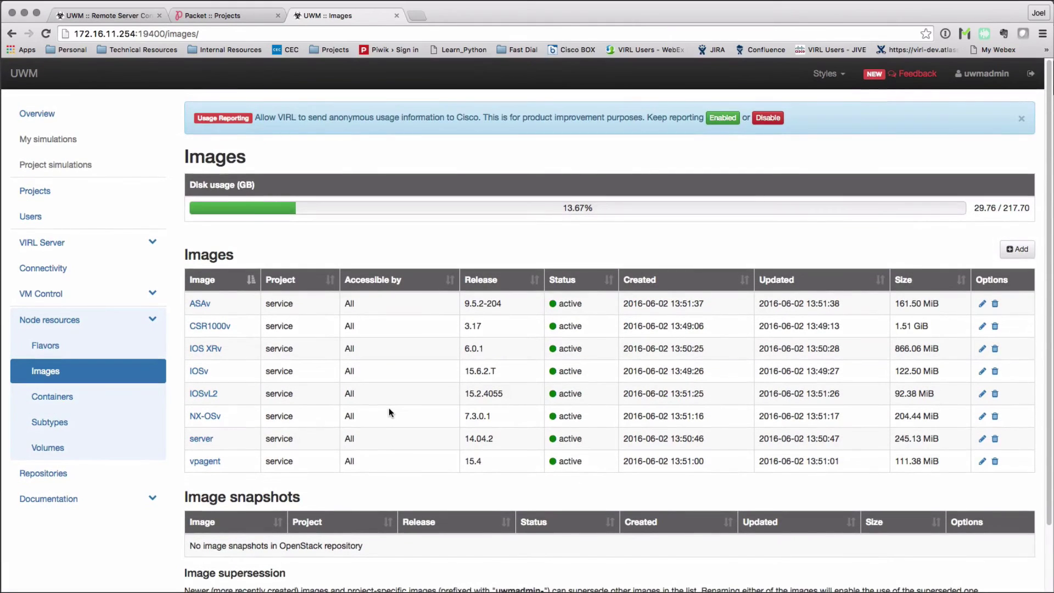
- From the Remote Server Configuration controls, terminate the remote Packet.net server
{"action": "key", "text": "super+1"}
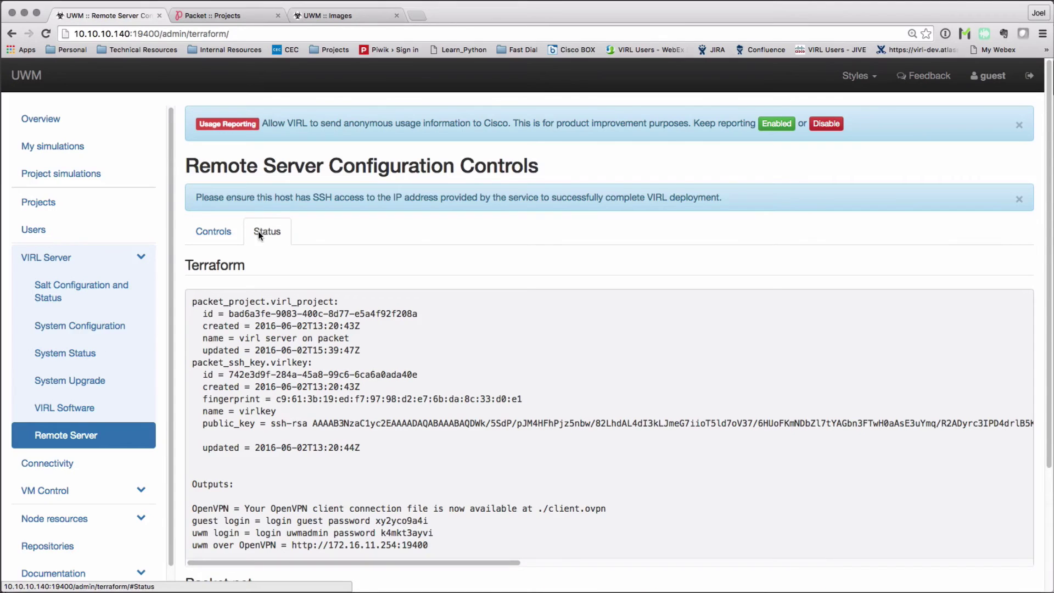
{"action": "left_click", "coordinate": [224, 233]}
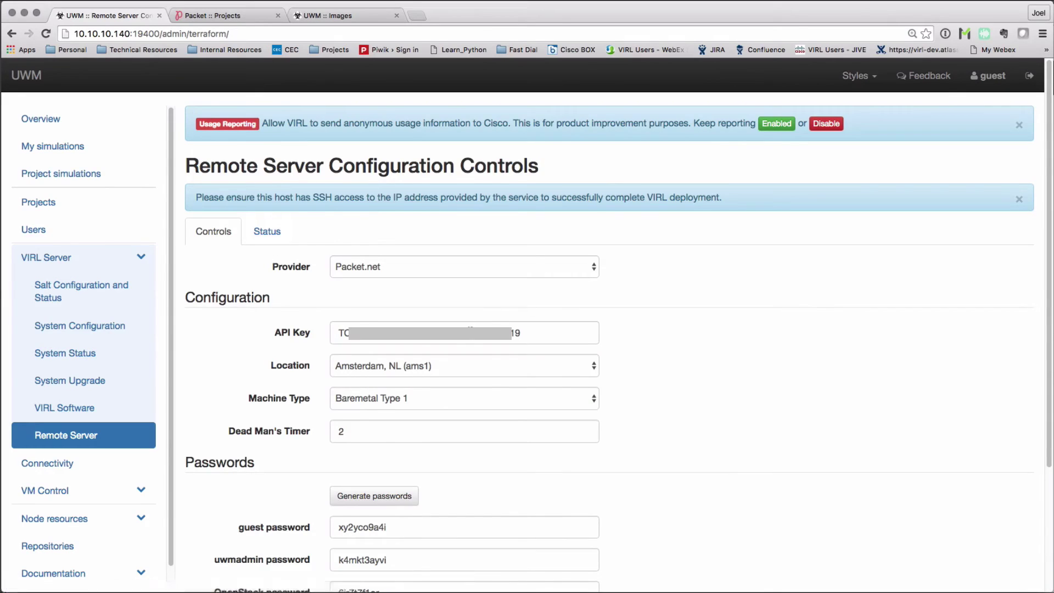
{"action": "scroll", "coordinate": [329, 384], "scroll_direction": "down", "scroll_amount": 3}
{"action": "left_click", "coordinate": [383, 535]}
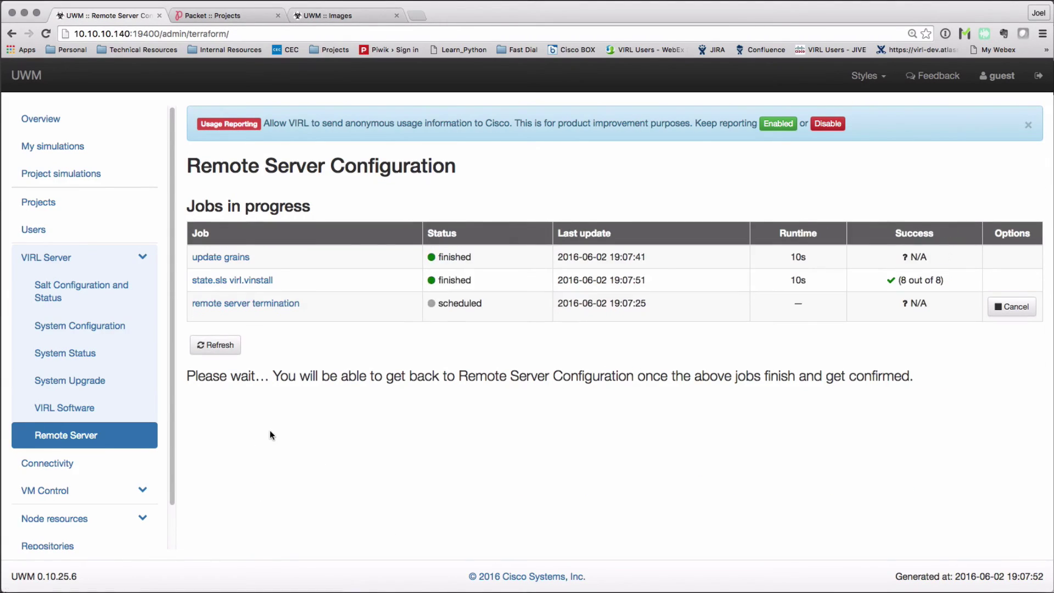
- Refresh until termination completes (36 of 36), clear the jobs, and verify Packet.net lists no servers
{"action": "left_click", "coordinate": [226, 350]}
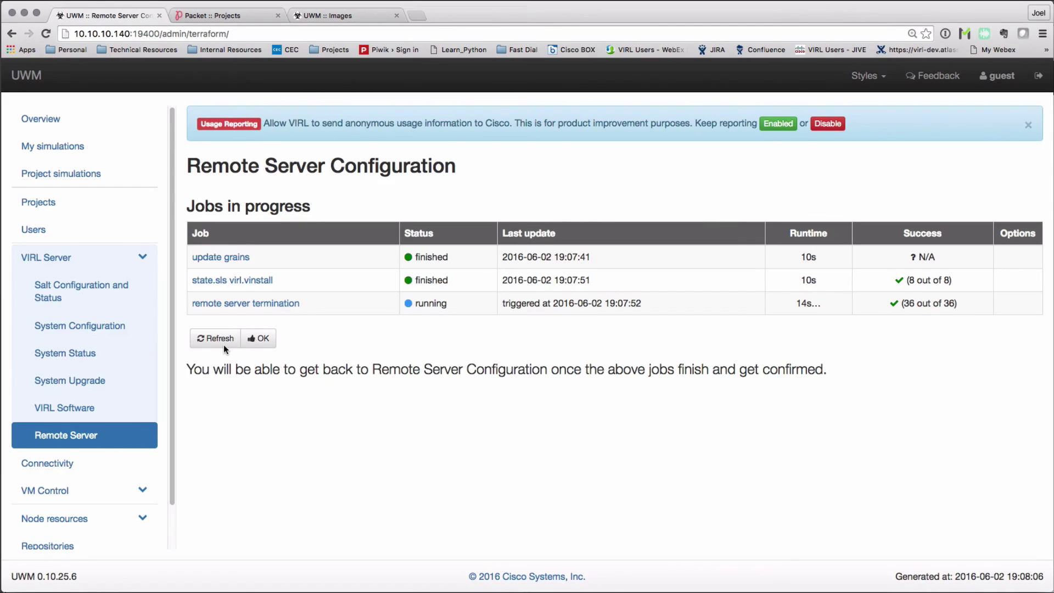
{"action": "left_click", "coordinate": [224, 340]}
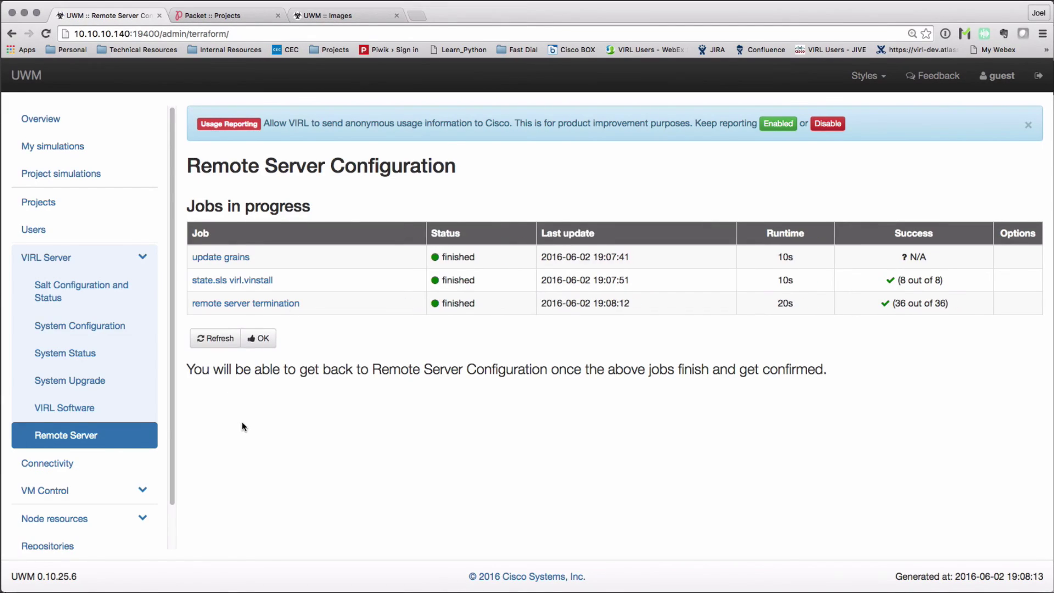
{"action": "left_click", "coordinate": [266, 339]}
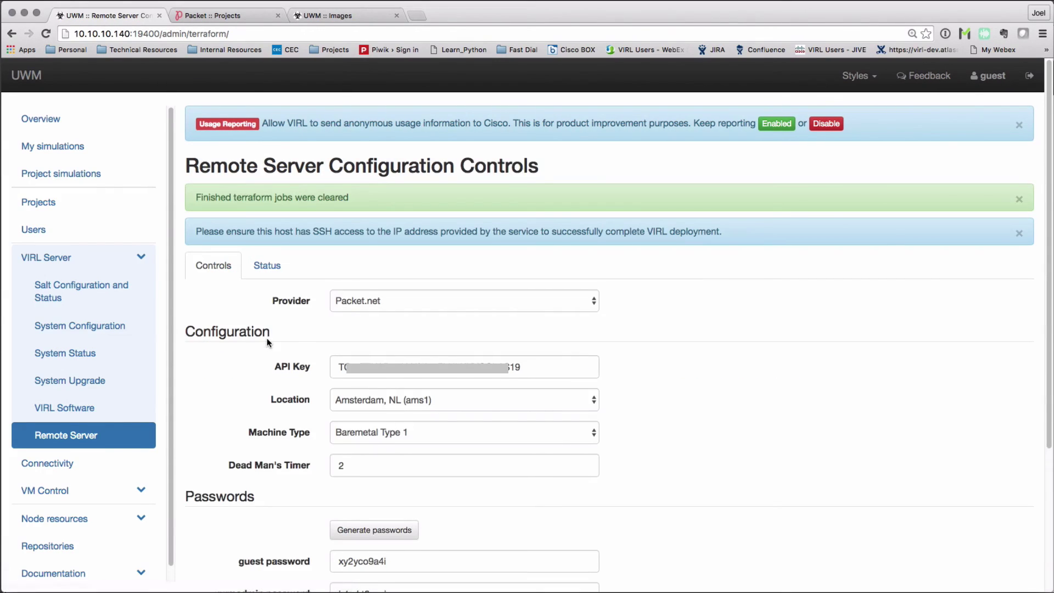
{"action": "left_click", "coordinate": [225, 19]}
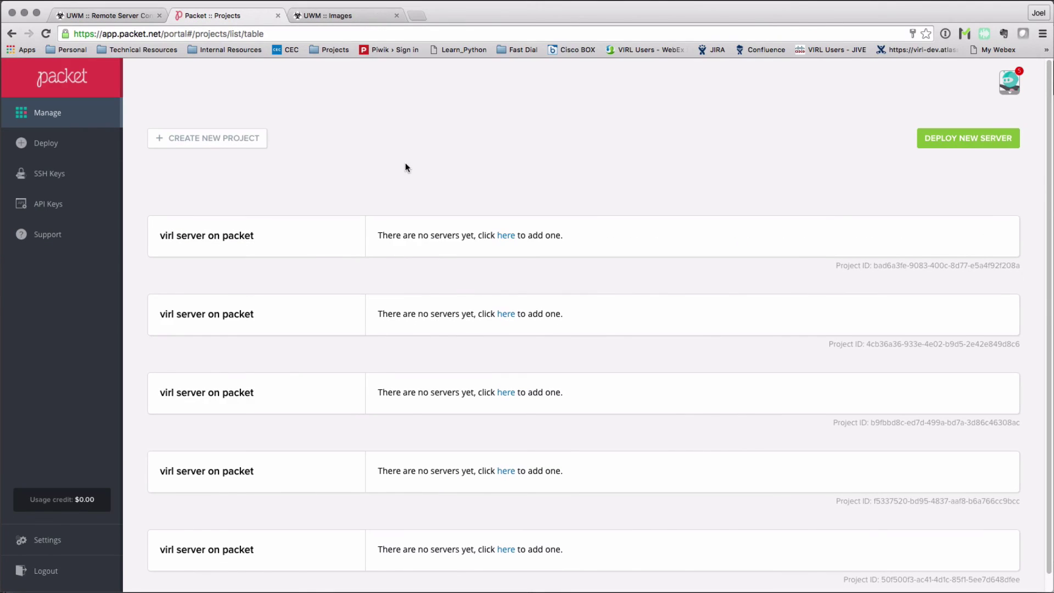
{"action": "scroll", "coordinate": [405, 163], "scroll_direction": "down", "scroll_amount": 1}
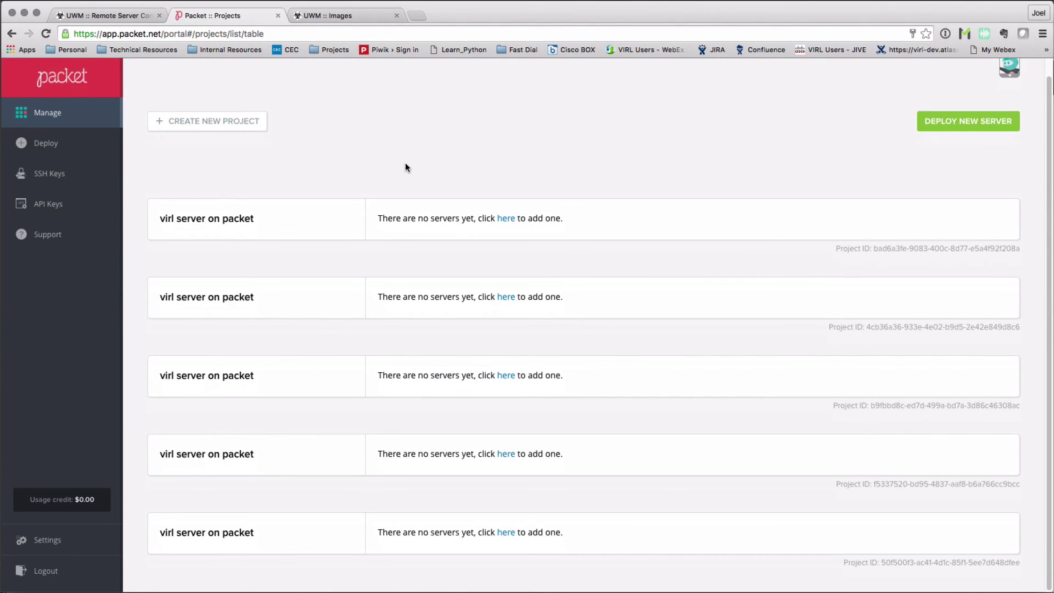